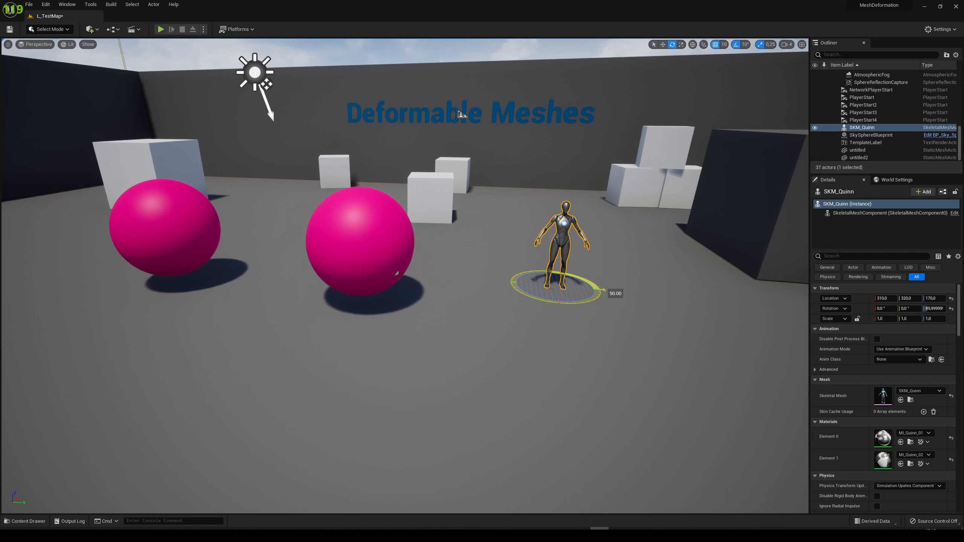
# Set the SKM_Quinn actor's animation mode to Use Animation Asset
pyautogui.press('w')
pyautogui.press('w')
pyautogui.press('d')
pyautogui.moveTo(674, 319); pyautogui.dragTo(660, 284, button='right')
pyautogui.click(902, 351)
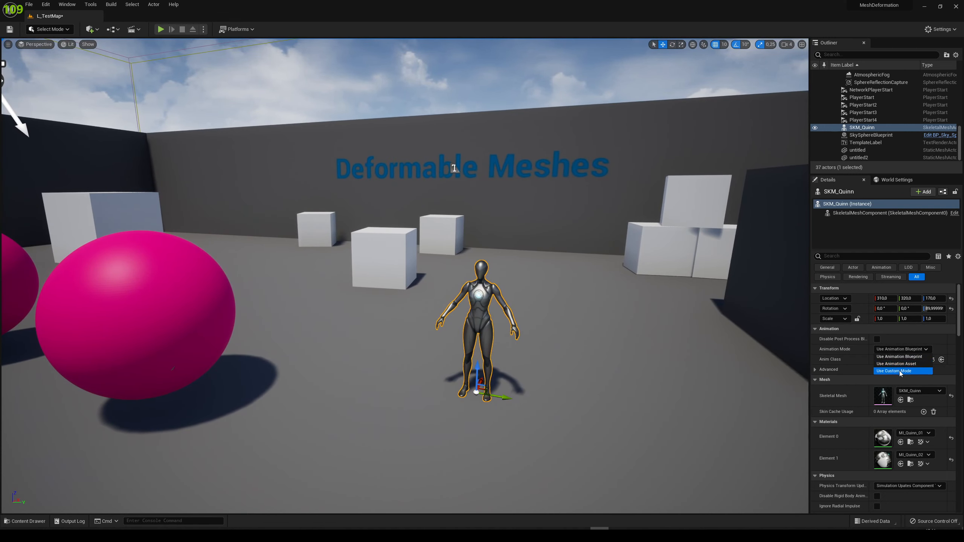
pyautogui.click(896, 363)
# Search the animation assets for "run" and assign MF_Run_Fwd as SKM_Quinn's animation to play
pyautogui.click(919, 360)
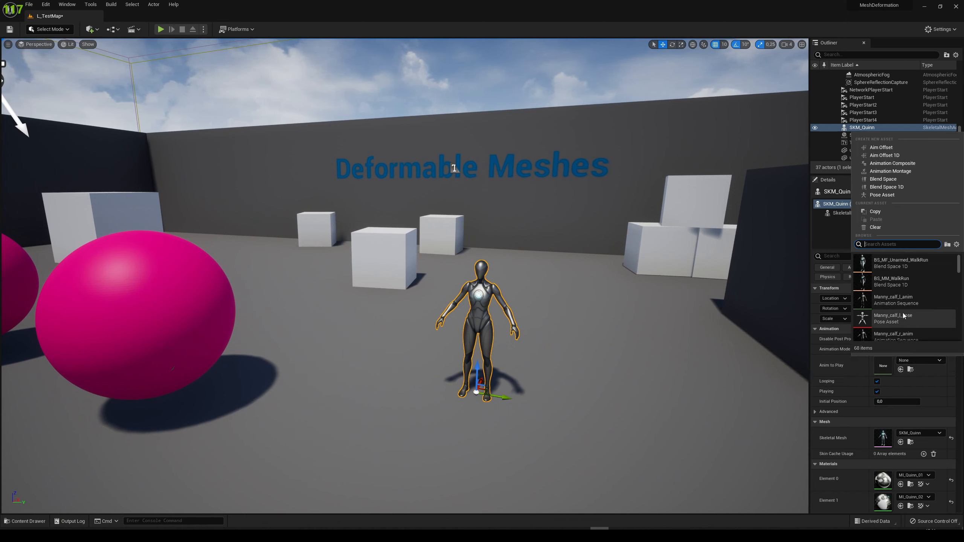
pyautogui.write('idle')
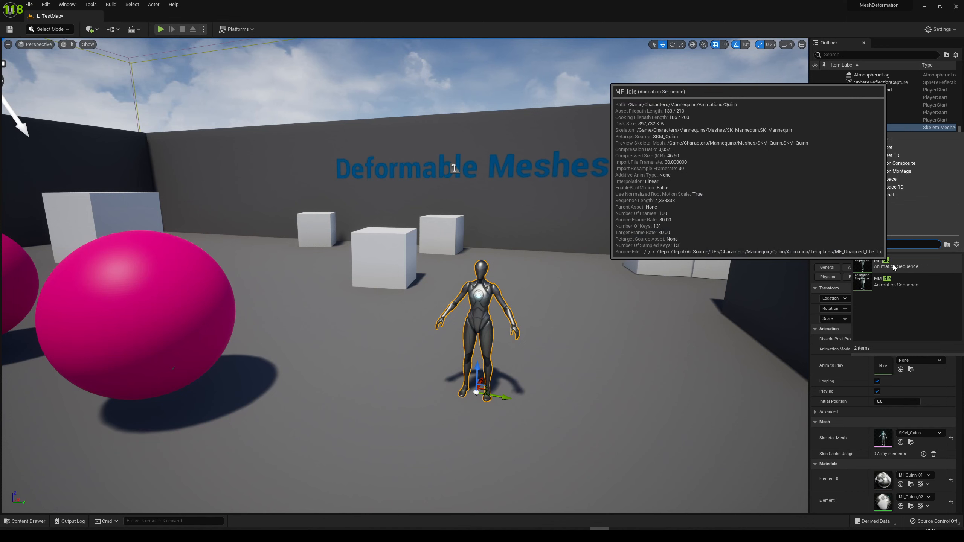
pyautogui.hotkey('ctrl', 'a')
pyautogui.write('run')
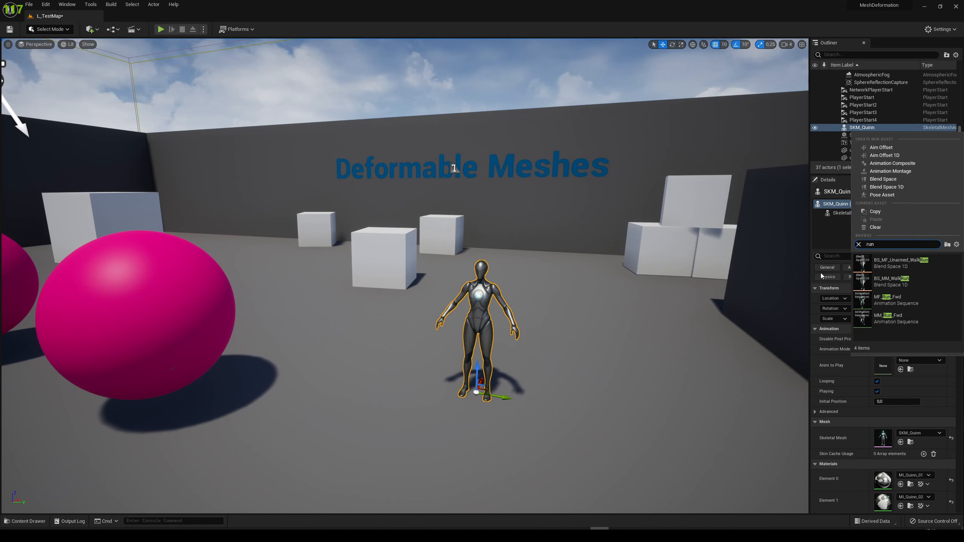
pyautogui.click(892, 300)
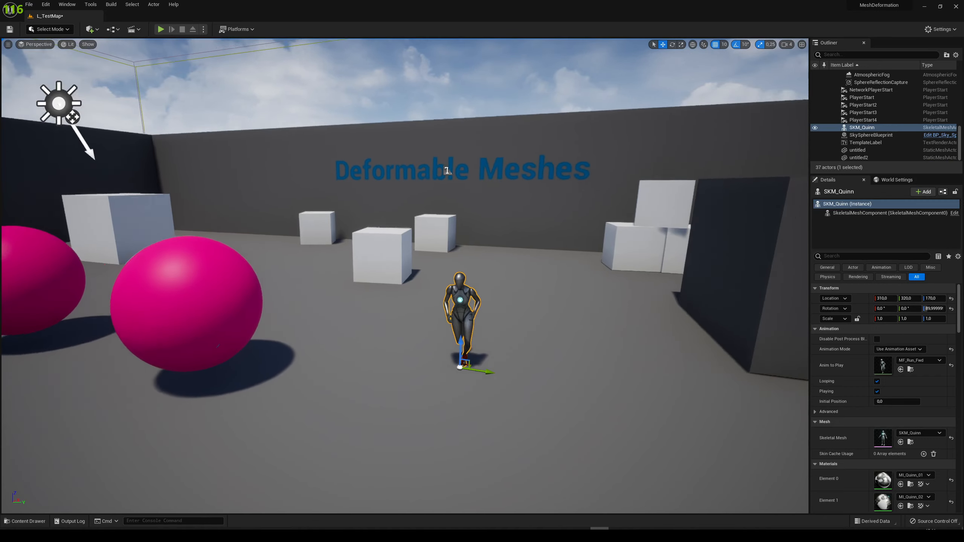
# Play-test the level to view the running character up close, and stop the session
pyautogui.click(161, 30)
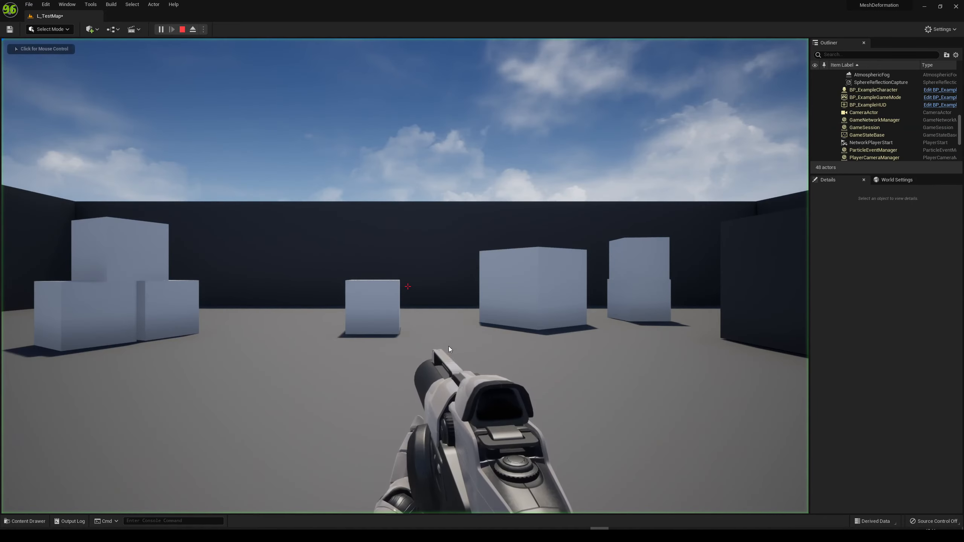
pyautogui.click(448, 347)
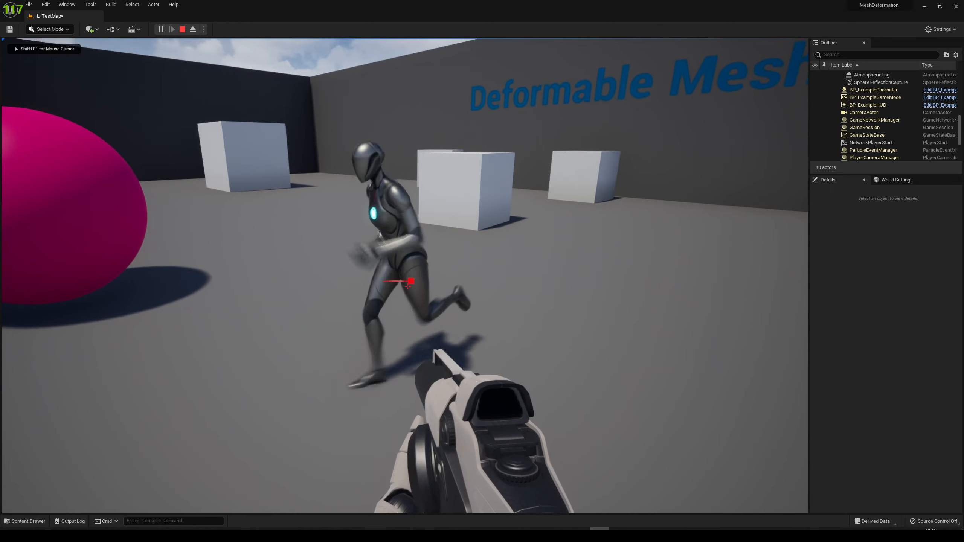
pyautogui.press('Escape')
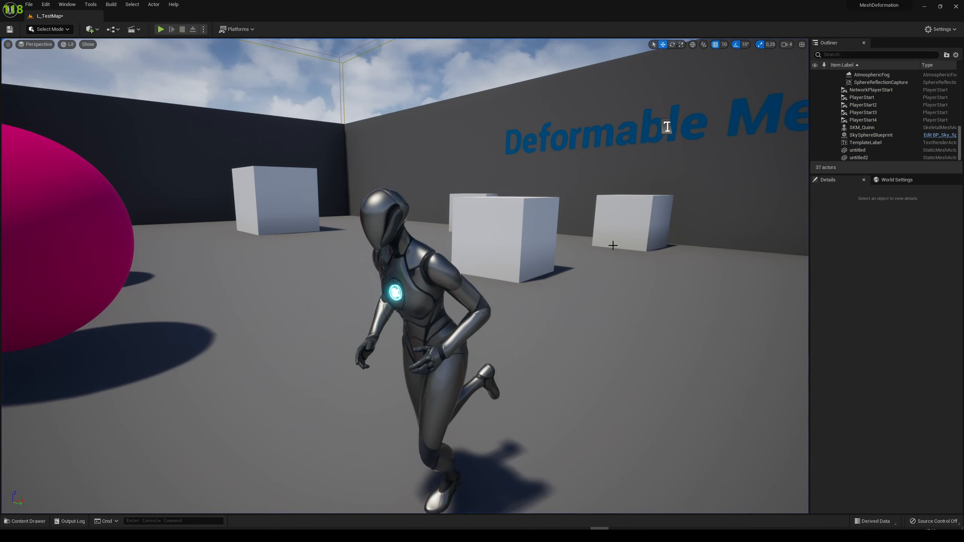
# Select SKM_Quinn in the level and set its animation to play to MM_Idle
pyautogui.click(429, 288)
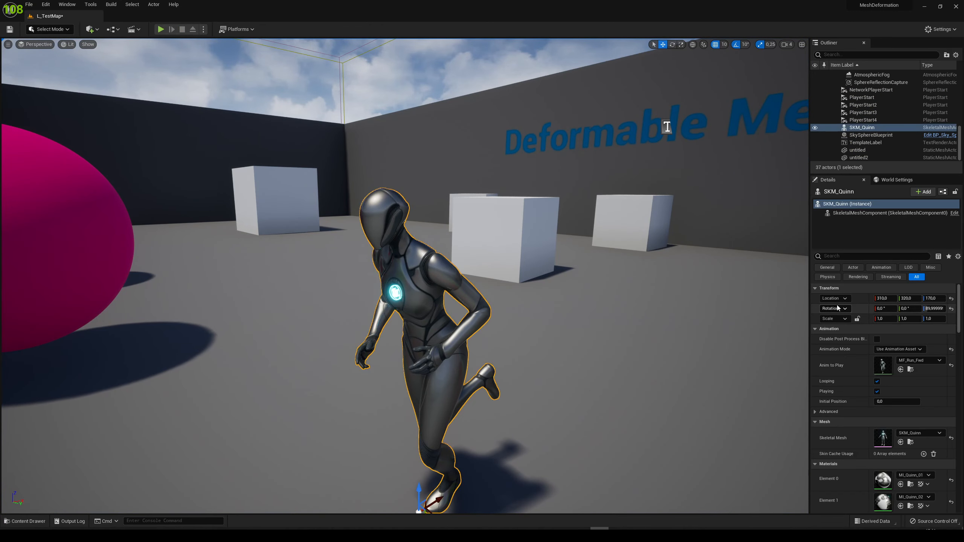
pyautogui.click(914, 362)
pyautogui.write('idle')
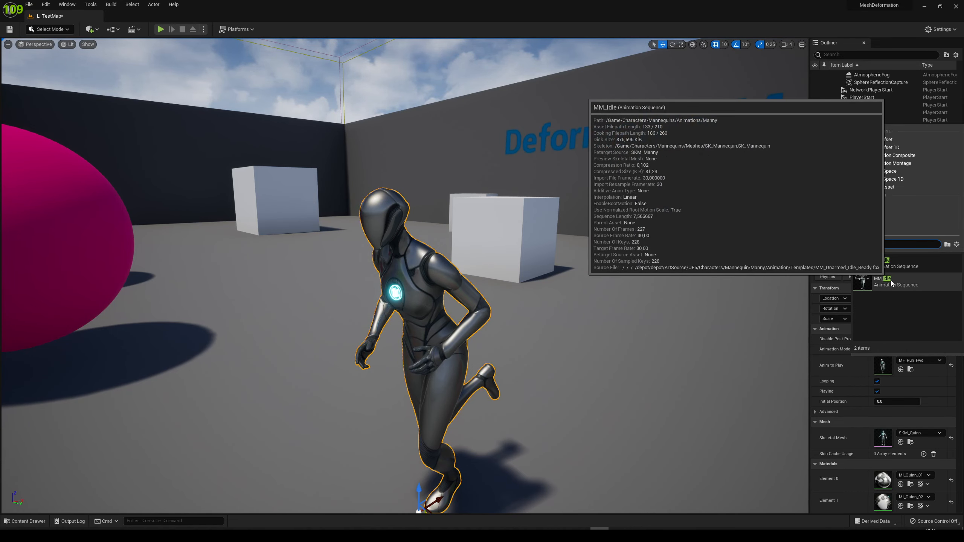
pyautogui.click(890, 280)
# Add the BP_DeformableMeshesComponent from the DeformableMeshes/Blueprints folder to the SKM_Quinn actor's components
pyautogui.moveTo(426, 276); pyautogui.dragTo(560, 275, button='right')
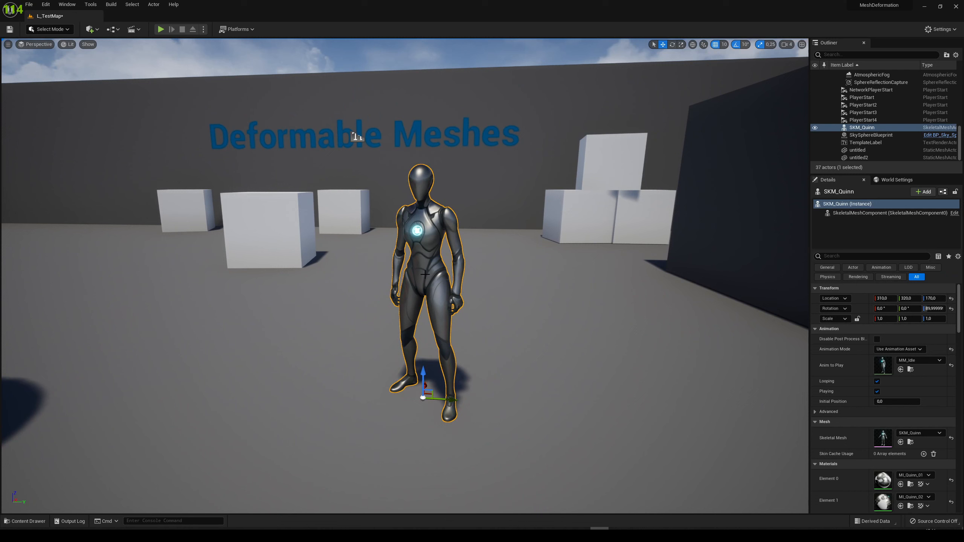
pyautogui.rightClick(426, 276)
pyautogui.write('ws')
pyautogui.click(399, 258)
pyautogui.moveTo(399, 258); pyautogui.dragTo(401, 255, button='right')
pyautogui.press('s')
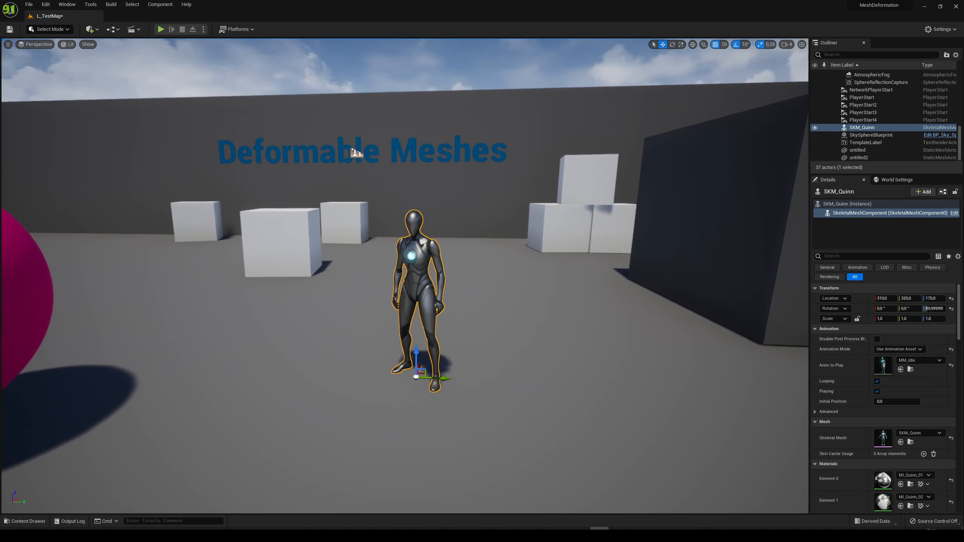
pyautogui.hotkey('ctrl', 'space')
pyautogui.click(297, 459)
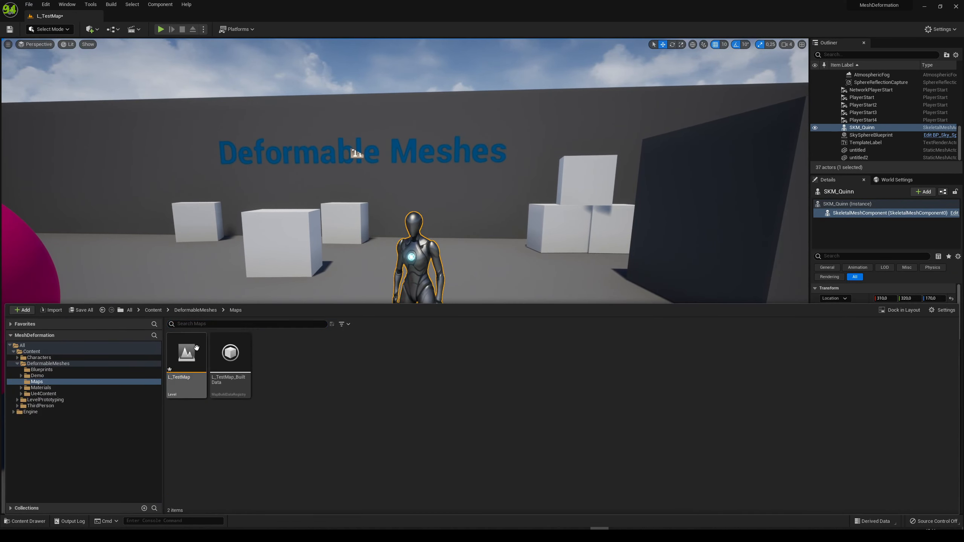
pyautogui.click(158, 311)
pyautogui.doubleClick(232, 392)
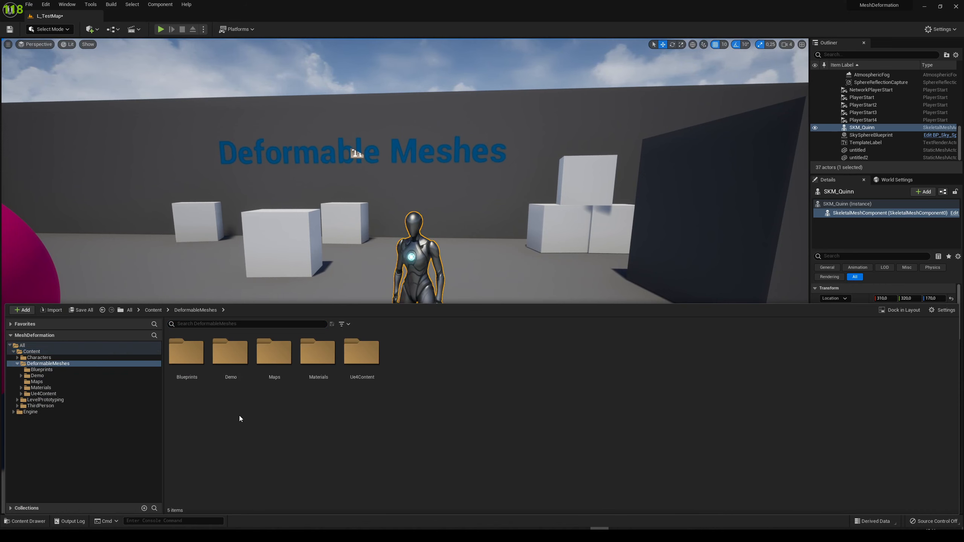
pyautogui.doubleClick(186, 352)
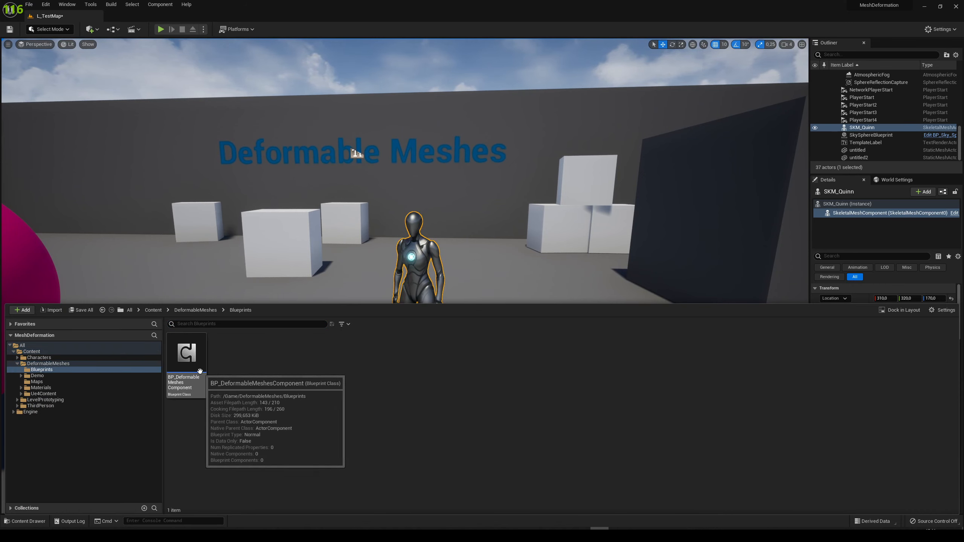
pyautogui.moveTo(200, 370); pyautogui.dragTo(845, 233)
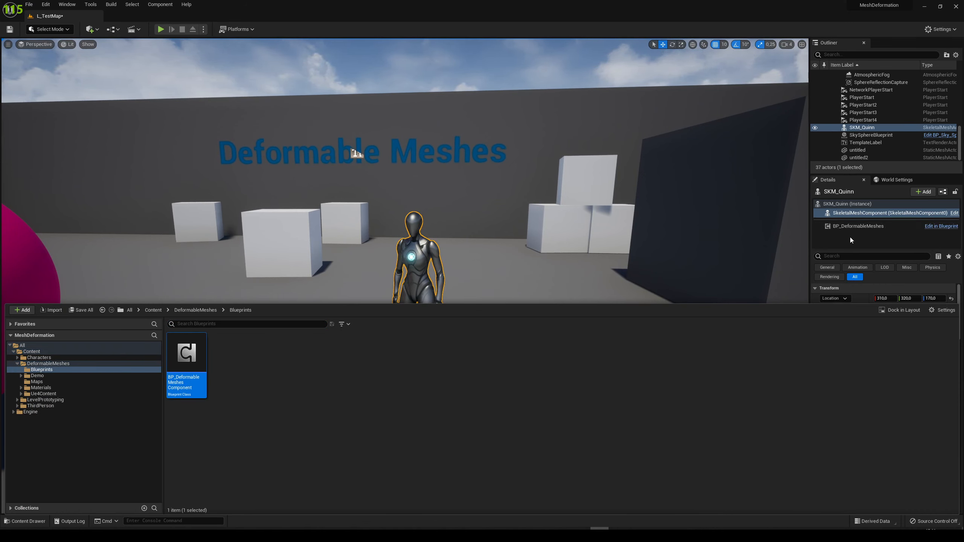
# Copy the BP_DeformableMeshes component's Mesh Component Tag and add it as the component tag DeformableMesh on the SkeletalMeshComponent
pyautogui.click(854, 226)
pyautogui.click(918, 290)
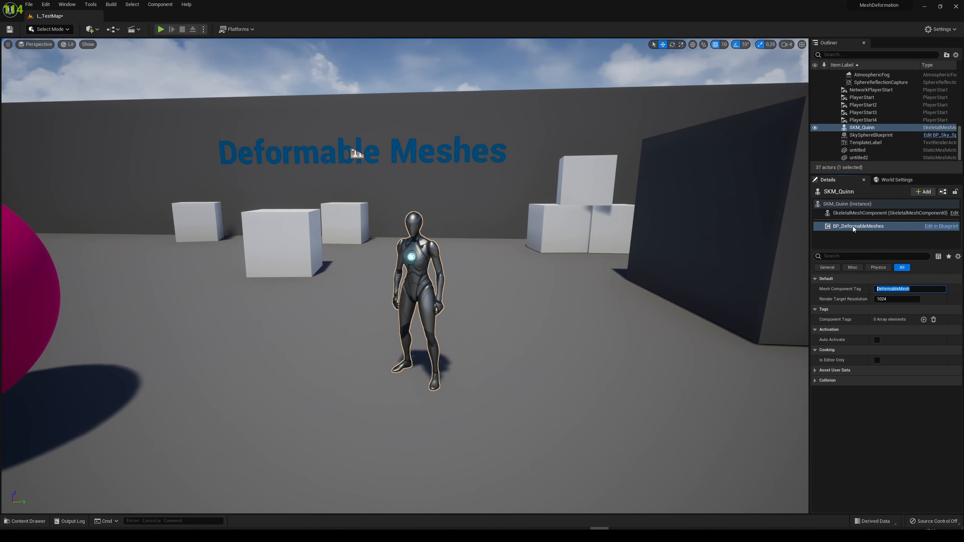
pyautogui.click(846, 215)
pyautogui.scroll(-15, 887, 393)
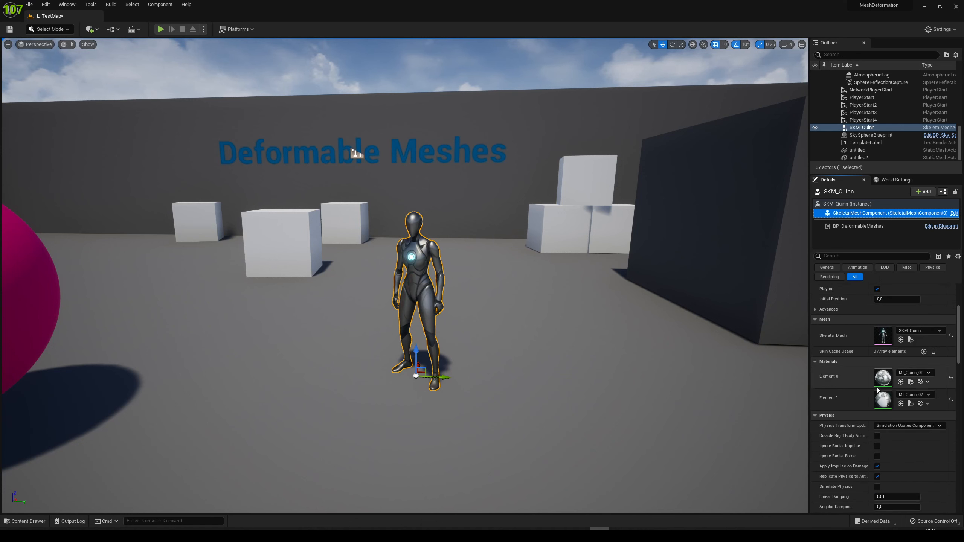
pyautogui.scroll(-10, 889, 394)
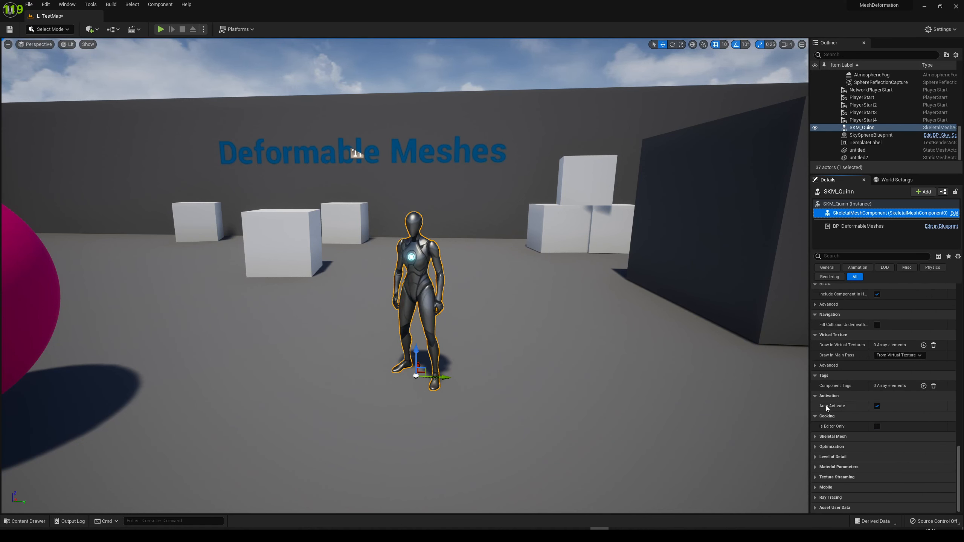
pyautogui.click(923, 386)
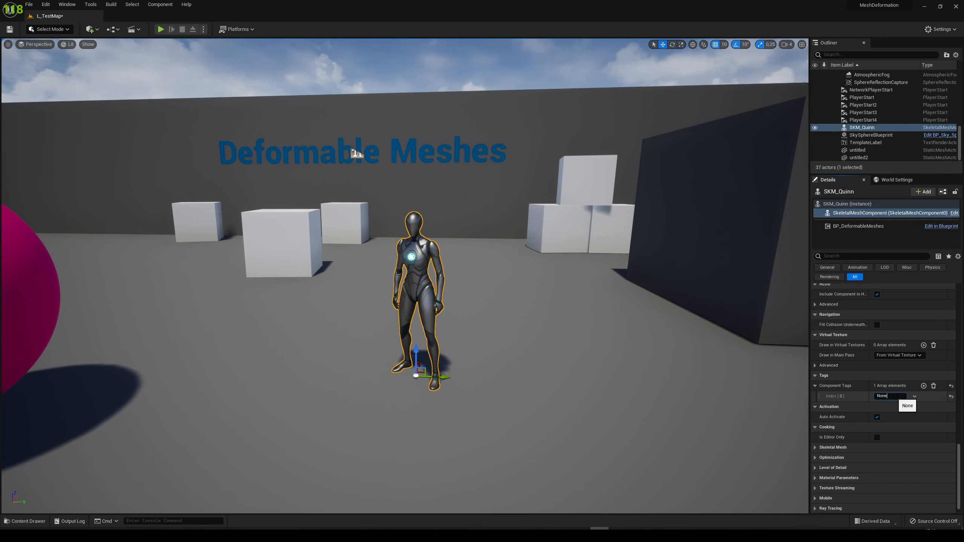
pyautogui.press('Return')
# Save all modified content, including the L_TestMap level
pyautogui.press('a')
pyautogui.press('s')
pyautogui.moveTo(601, 328)
pyautogui.mouseDown(button='right')
pyautogui.moveTo(566, 285)
pyautogui.moveTo(558, 294)
pyautogui.moveTo(595, 327)
pyautogui.mouseUp(button='right')
pyautogui.press('d')
pyautogui.press('w')
pyautogui.press('s')
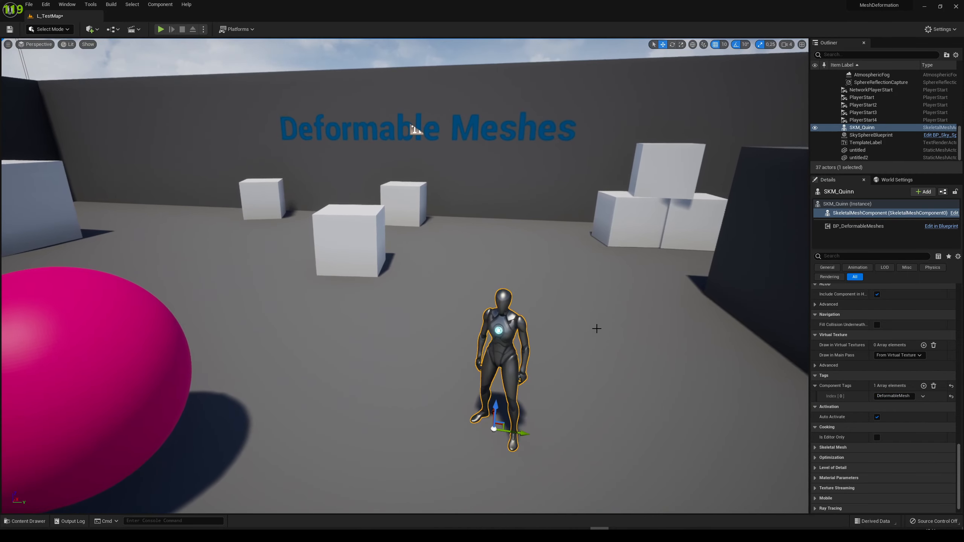
pyautogui.click(13, 522)
pyautogui.click(77, 314)
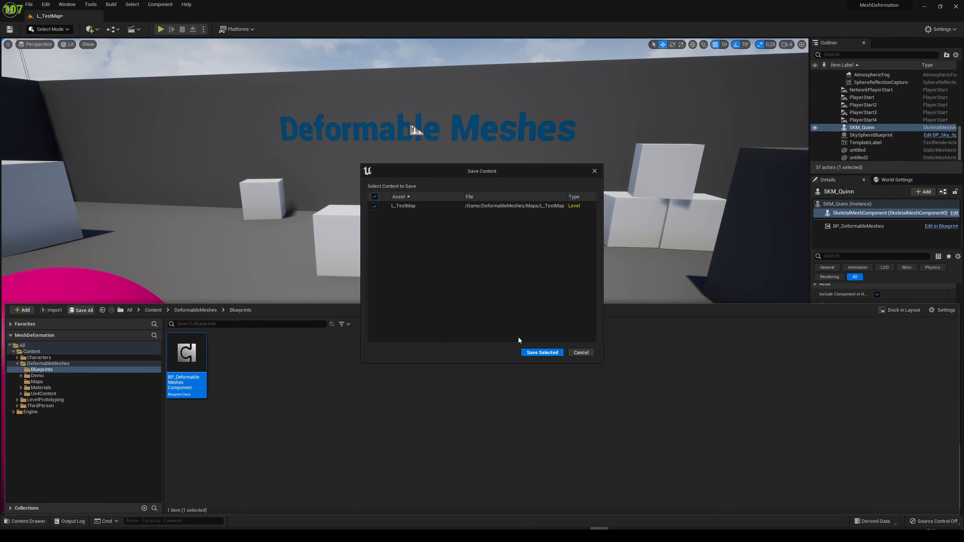
pyautogui.click(532, 352)
# Locate SKM_Quinn's Element 0 material, MI_Quinn_01, in the project content and open it for editing
pyautogui.press('s')
pyautogui.moveTo(528, 276); pyautogui.dragTo(542, 304, button='right')
pyautogui.press('w')
pyautogui.moveTo(483, 269); pyautogui.dragTo(483, 268, button='right')
pyautogui.press('w')
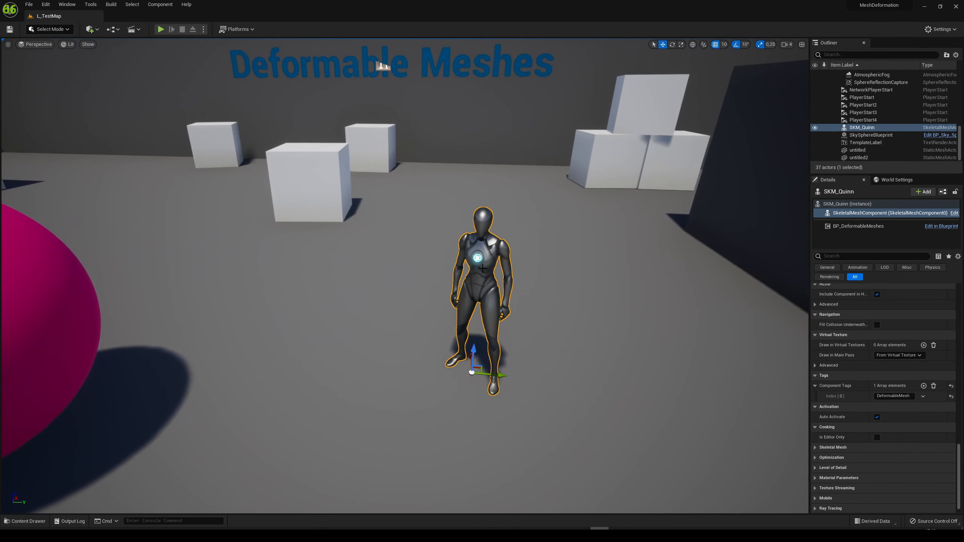
pyautogui.scroll(10, 951, 293)
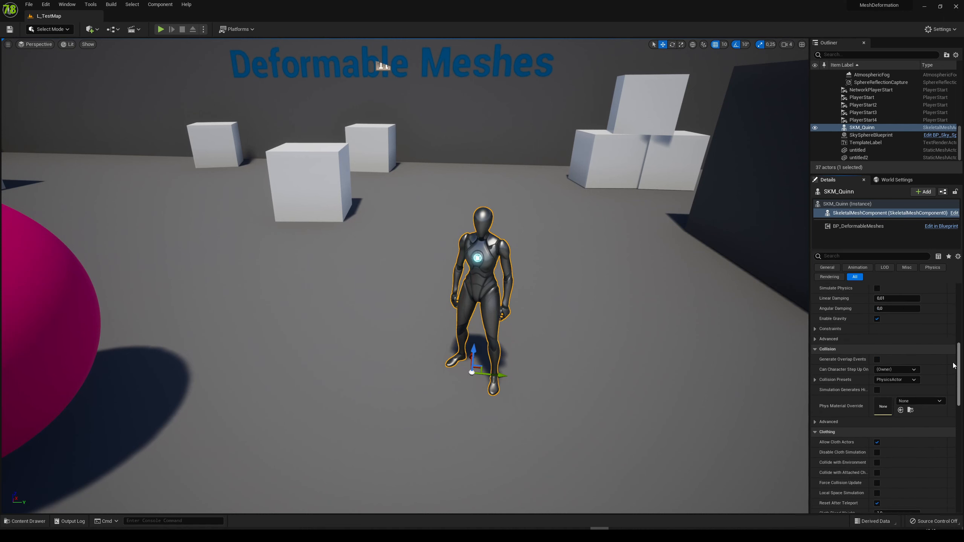
pyautogui.scroll(-3, 877, 402)
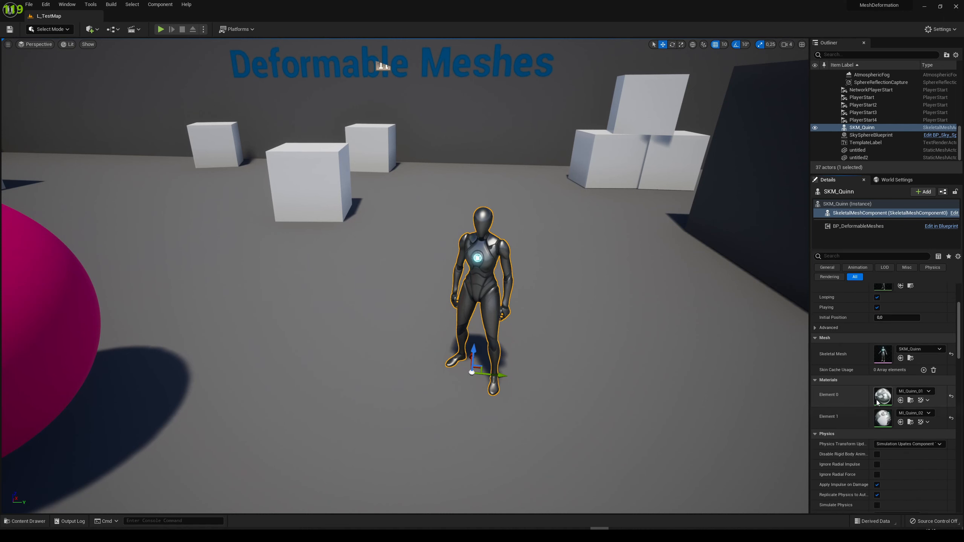
pyautogui.moveTo(868, 396); pyautogui.dragTo(859, 396)
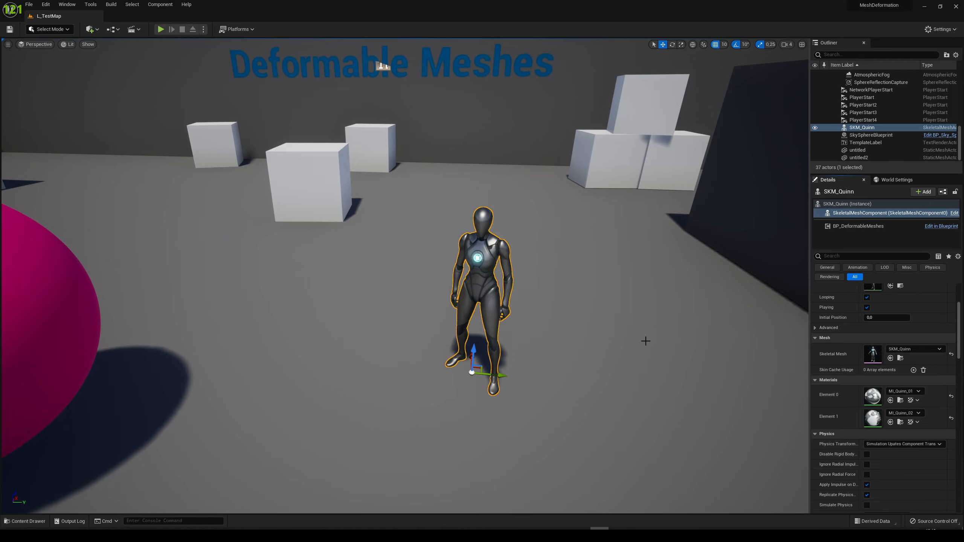
pyautogui.press('w')
pyautogui.moveTo(641, 338); pyautogui.dragTo(630, 329, button='right')
pyautogui.press('s')
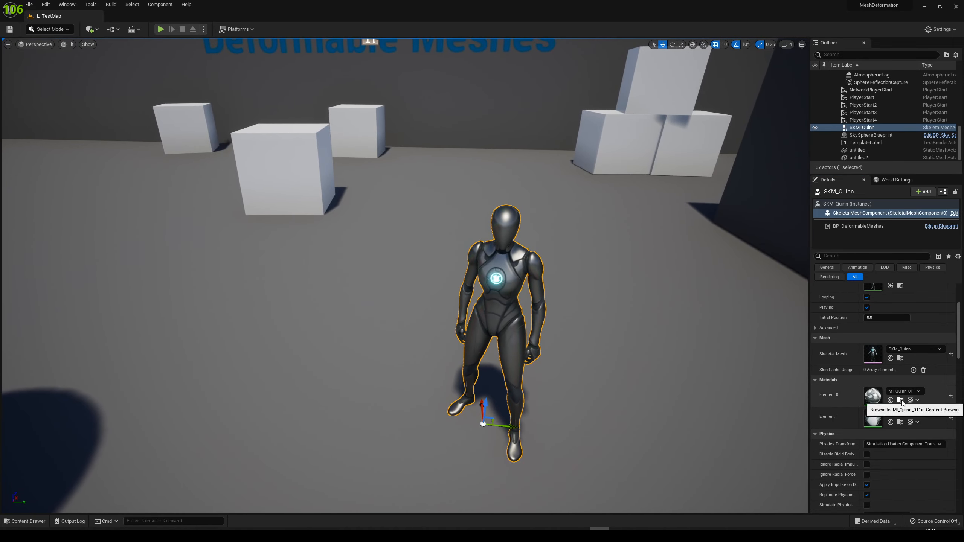
pyautogui.click(900, 401)
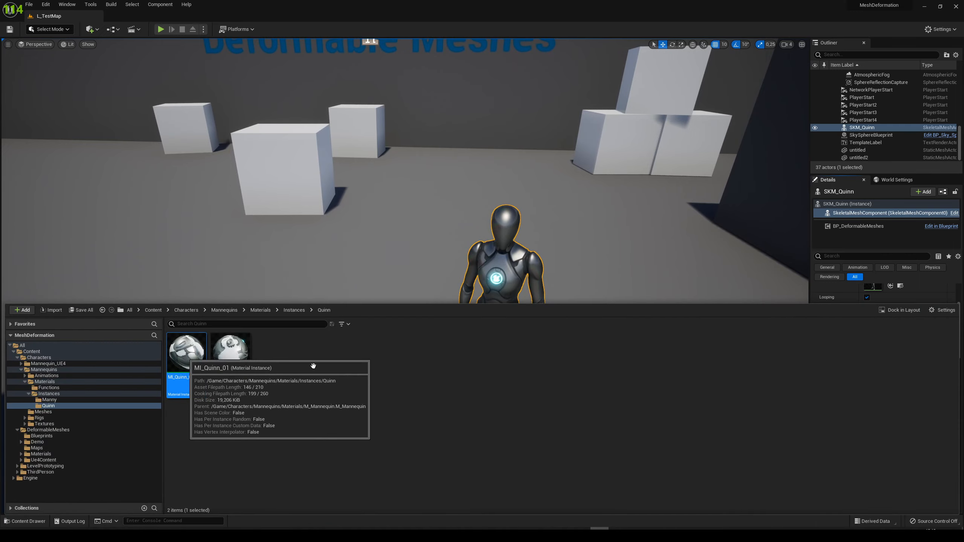
pyautogui.hotkey('ctrl', 'space')
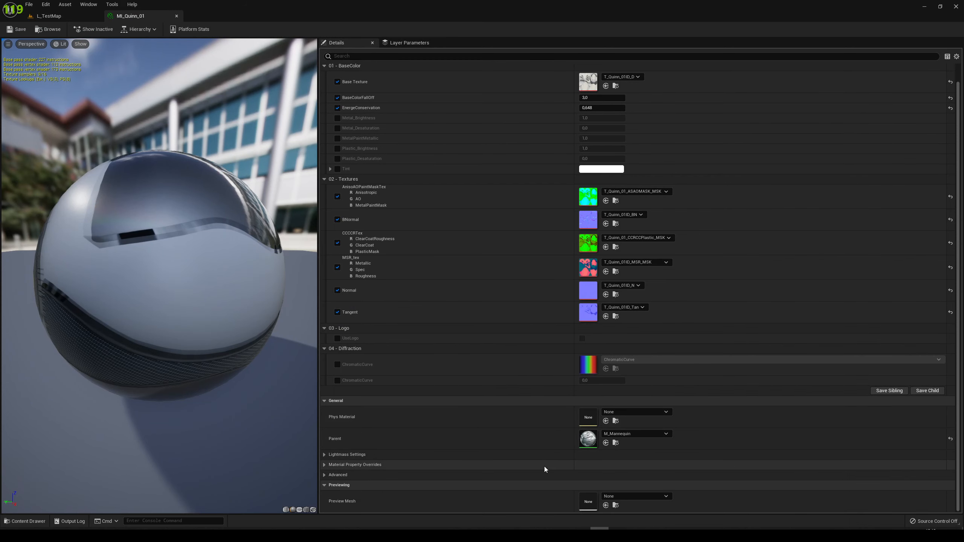
# Browse to MI_Quinn_01's parent material, M_Mannequin, and open its material graph
pyautogui.click(617, 442)
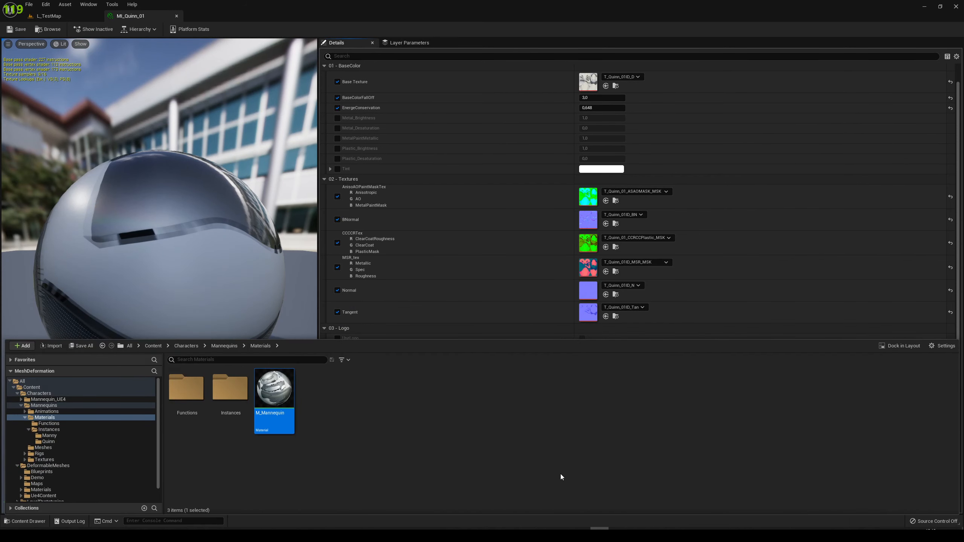
pyautogui.doubleClick(285, 403)
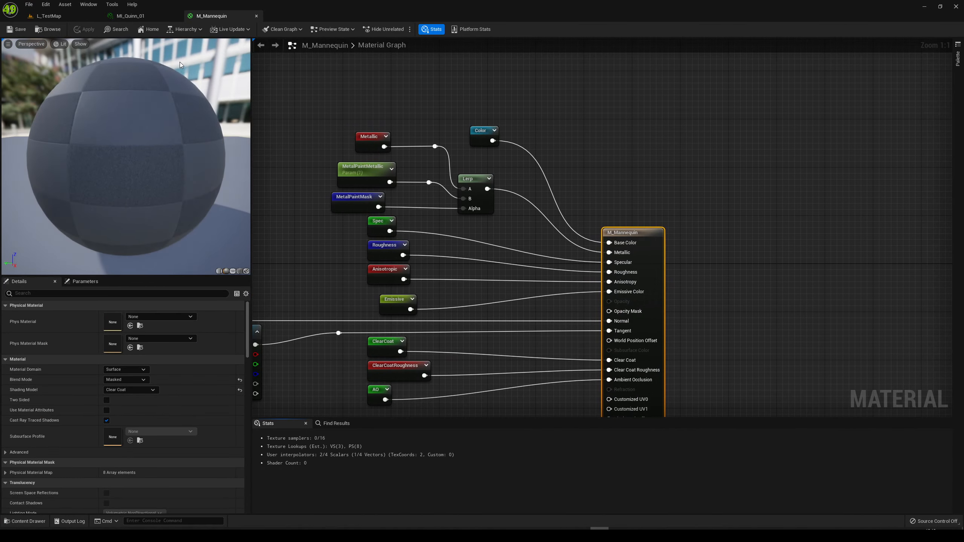
pyautogui.moveTo(603, 270); pyautogui.dragTo(515, 208, button='right')
pyautogui.scroll(-3, 515, 208)
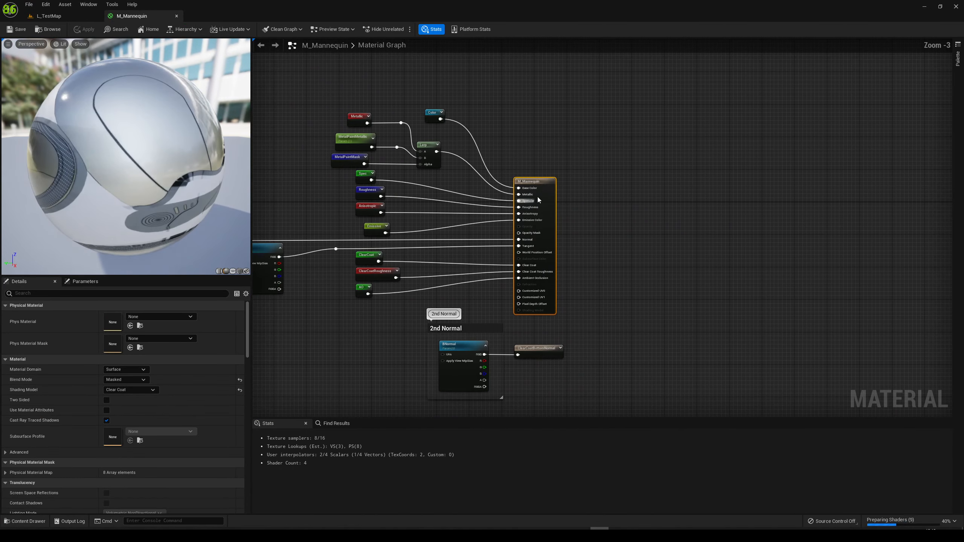
# Add an MF_DeformableMeshes function node to the M_Mannequin graph, in the space beside the main material node
pyautogui.moveTo(538, 193); pyautogui.dragTo(592, 192)
pyautogui.scroll(3, 515, 245)
pyautogui.click(460, 258)
pyautogui.rightClick(460, 261)
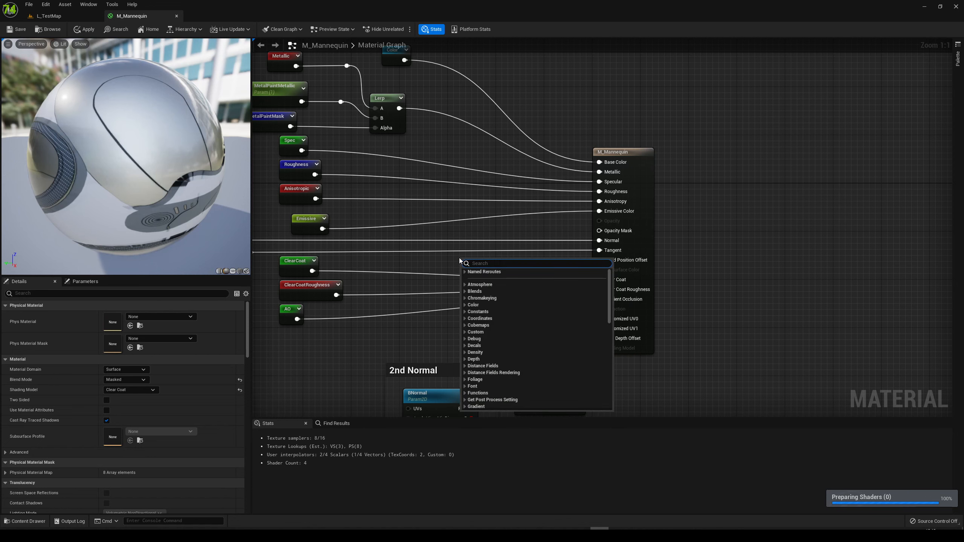
pyautogui.write('mf_def')
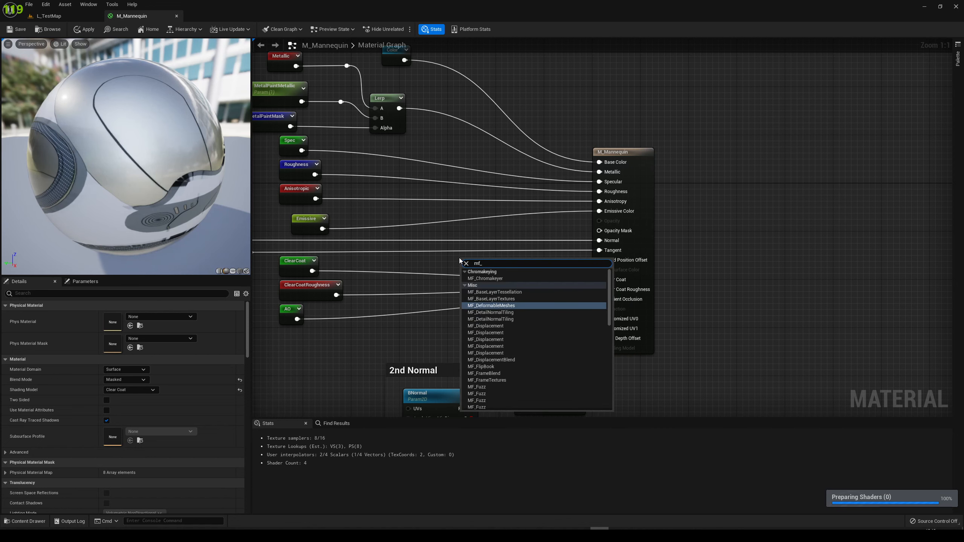
pyautogui.press('Return')
# Connect MF_DeformableMeshes' WorldPositionOffset output to M_Mannequin's World Position Offset input and reposition the function node
pyautogui.moveTo(501, 262); pyautogui.dragTo(599, 260)
pyautogui.moveTo(500, 222); pyautogui.dragTo(512, 269, button='right')
pyautogui.moveTo(502, 297); pyautogui.dragTo(477, 286)
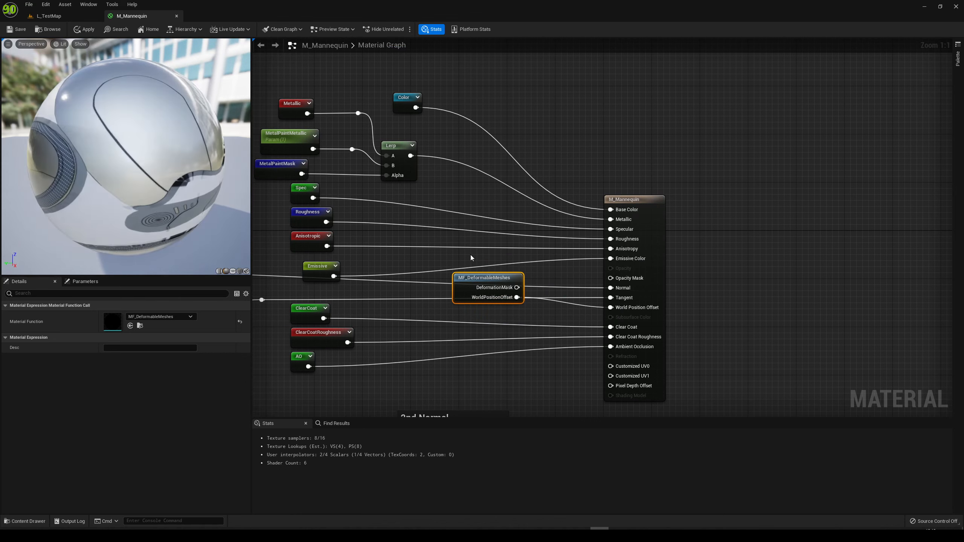
# Add a Lerp node before the main material node, with Color feeding its A input and MF_DeformableMeshes' DeformationMask feeding Alpha
pyautogui.moveTo(477, 288); pyautogui.dragTo(470, 322, button='right')
pyautogui.moveTo(470, 322); pyautogui.dragTo(452, 232)
pyautogui.moveTo(523, 211); pyautogui.dragTo(494, 216, button='right')
pyautogui.click(489, 244)
pyautogui.press('l')
pyautogui.click(482, 189)
pyautogui.moveTo(507, 191); pyautogui.dragTo(522, 196)
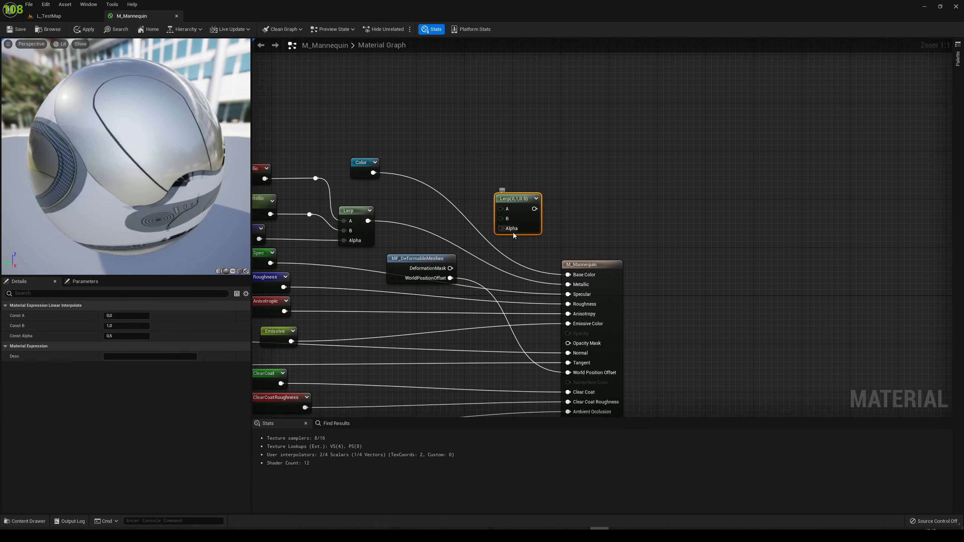
pyautogui.moveTo(450, 268); pyautogui.dragTo(505, 214)
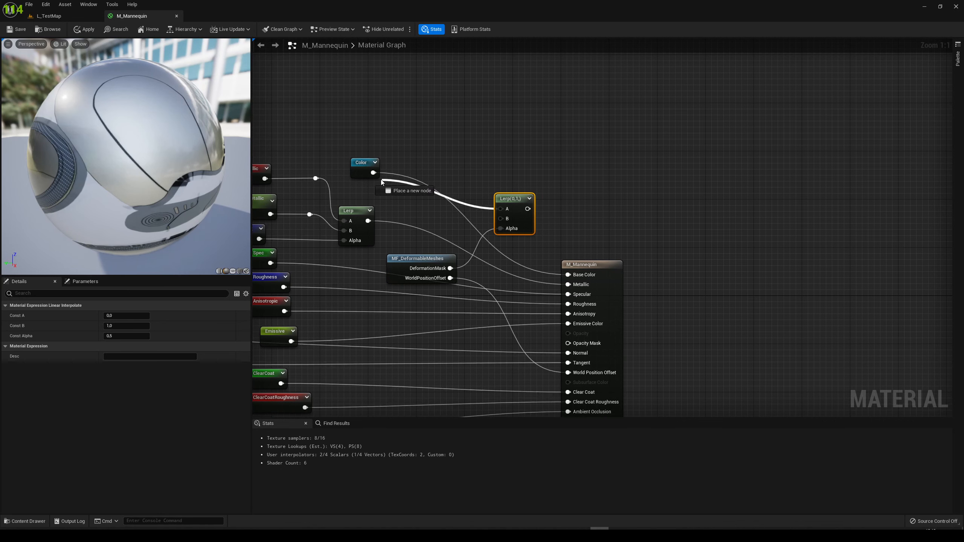
pyautogui.moveTo(374, 176); pyautogui.dragTo(374, 174)
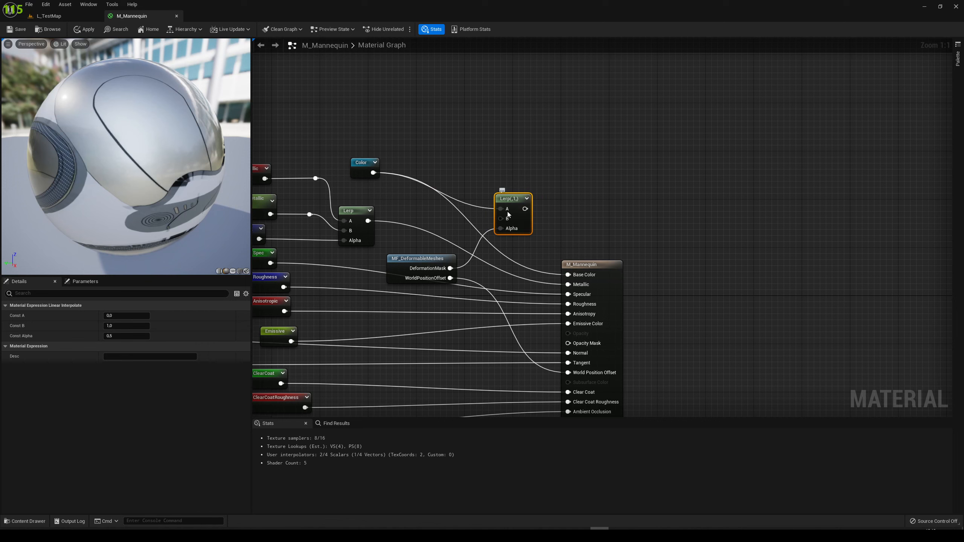
# Add a three-component color constant set to red (1,0,0), feed it into the new Lerp's B input, and place it above the Color node
pyautogui.click(414, 123)
pyautogui.moveTo(459, 136); pyautogui.dragTo(531, 178)
pyautogui.doubleClick(433, 159)
pyautogui.moveTo(543, 249); pyautogui.dragTo(544, 165)
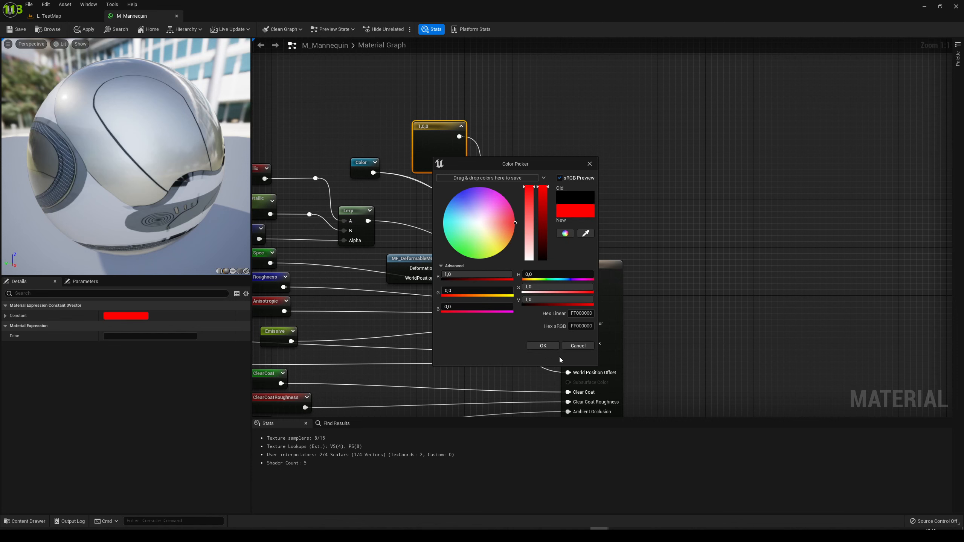
pyautogui.click(544, 346)
pyautogui.click(496, 251)
pyautogui.moveTo(444, 143); pyautogui.dragTo(433, 131)
pyautogui.click(563, 197)
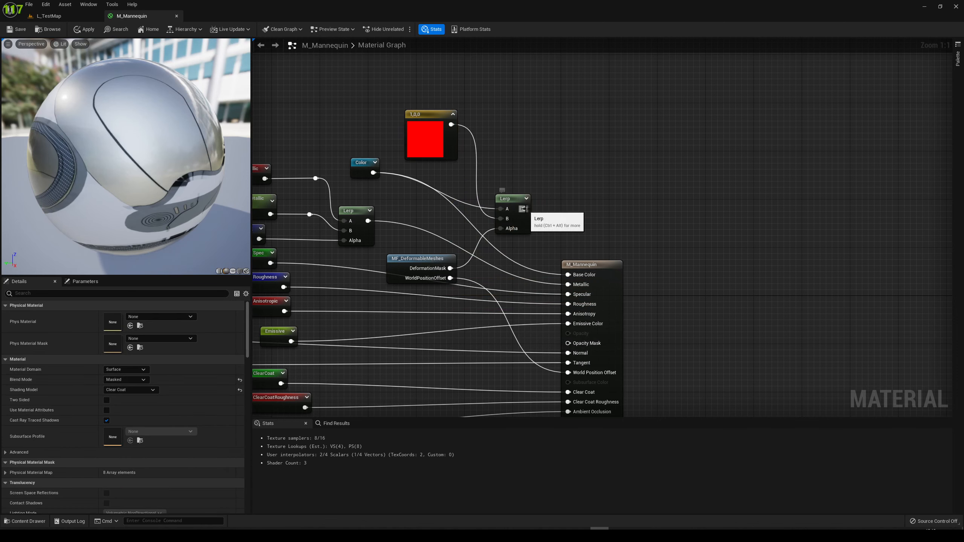
# Connect the new Lerp's output to M_Mannequin's Base Color, and apply and save the material
pyautogui.moveTo(524, 209); pyautogui.dragTo(568, 274)
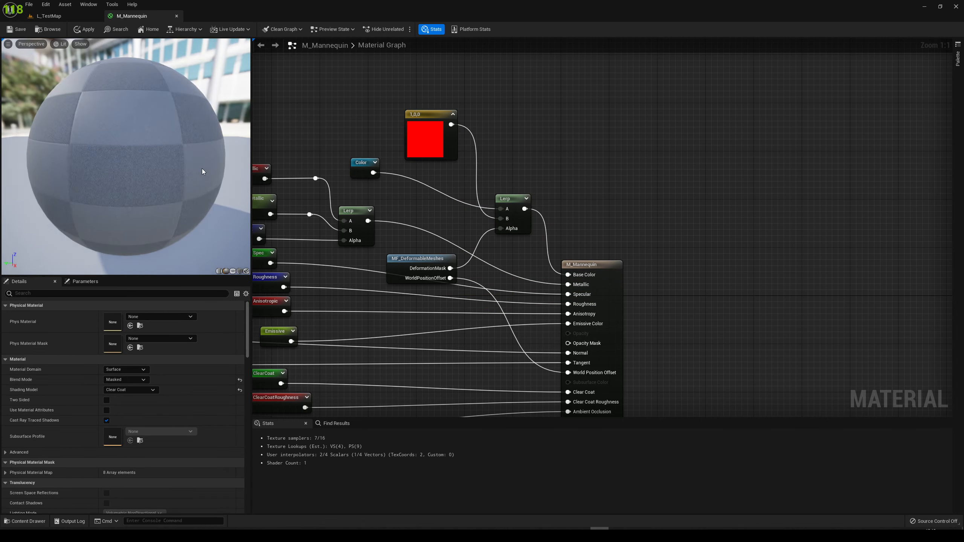
pyautogui.click(84, 30)
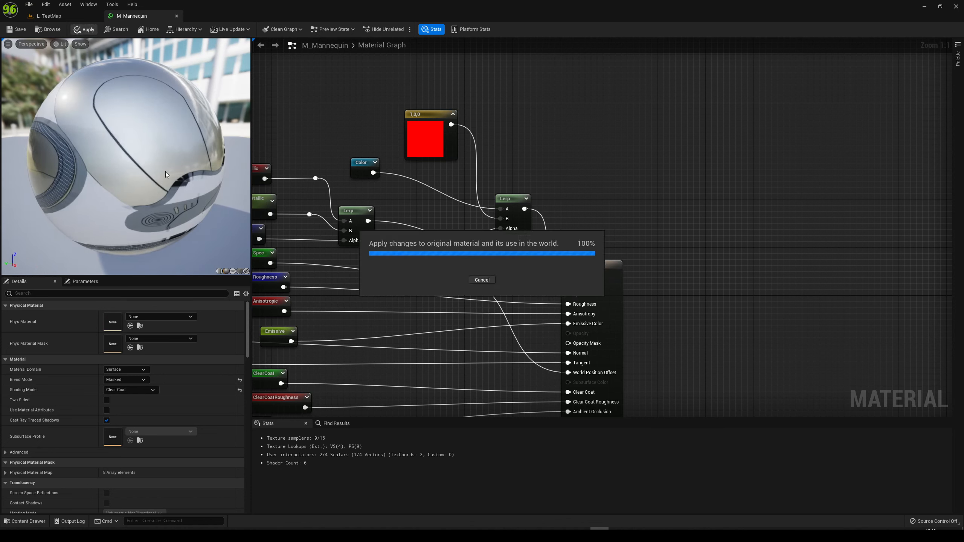
pyautogui.click(17, 29)
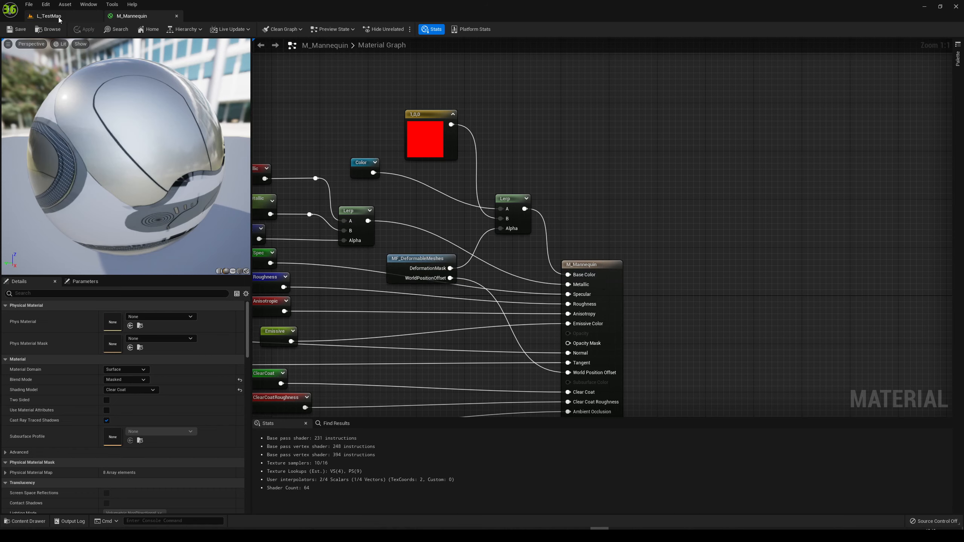
# In L_TestMap's World Settings, locate the selected game mode's default pawn class and open BP_ExampleCharacter for editing
pyautogui.click(59, 19)
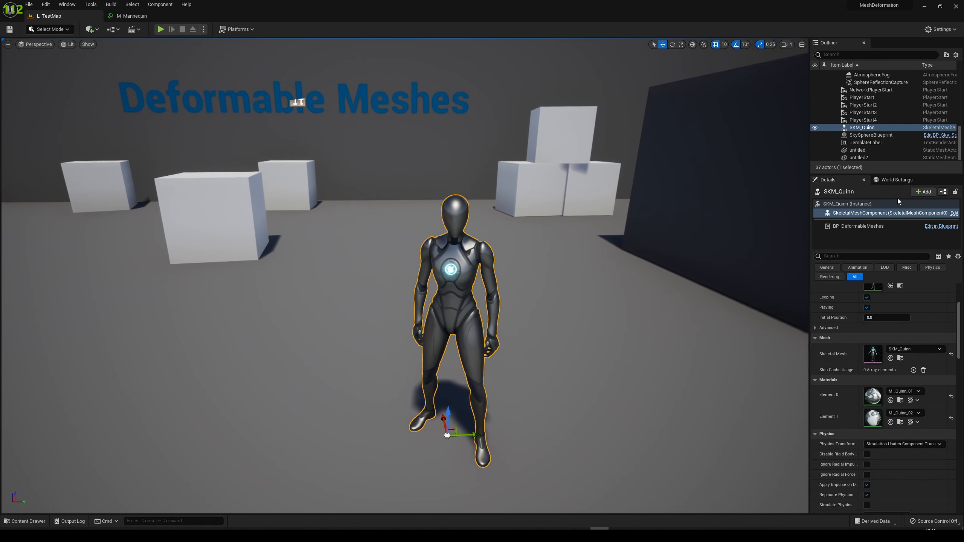
pyautogui.click(889, 180)
pyautogui.click(815, 256)
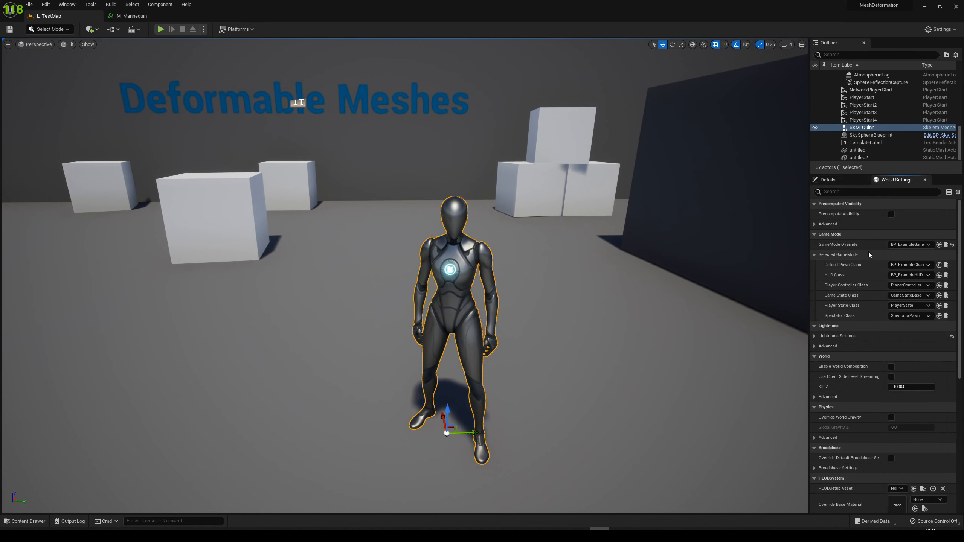
pyautogui.click(945, 266)
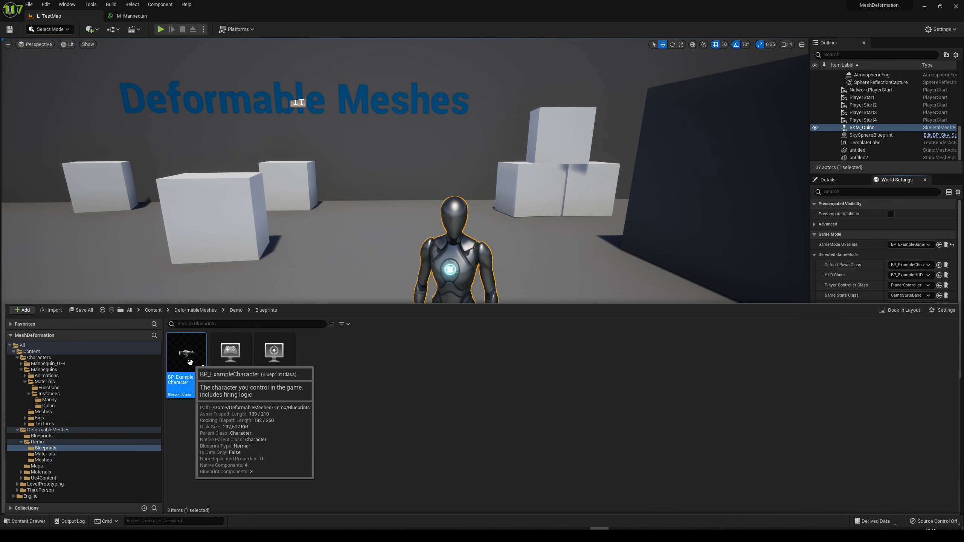
pyautogui.doubleClick(190, 362)
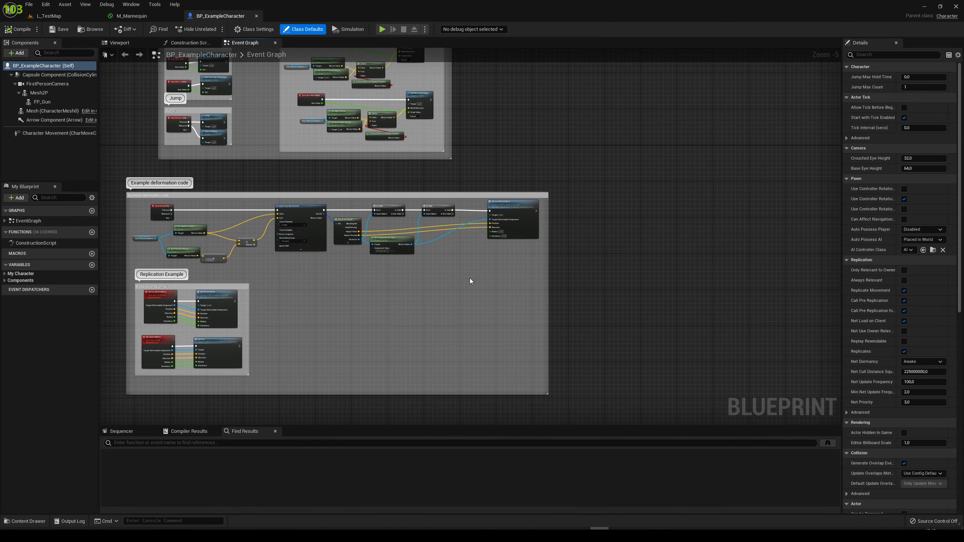
# In the example deformation code, set the Server Deform Mesh node's Radius to 5.0
pyautogui.scroll(6, 471, 288)
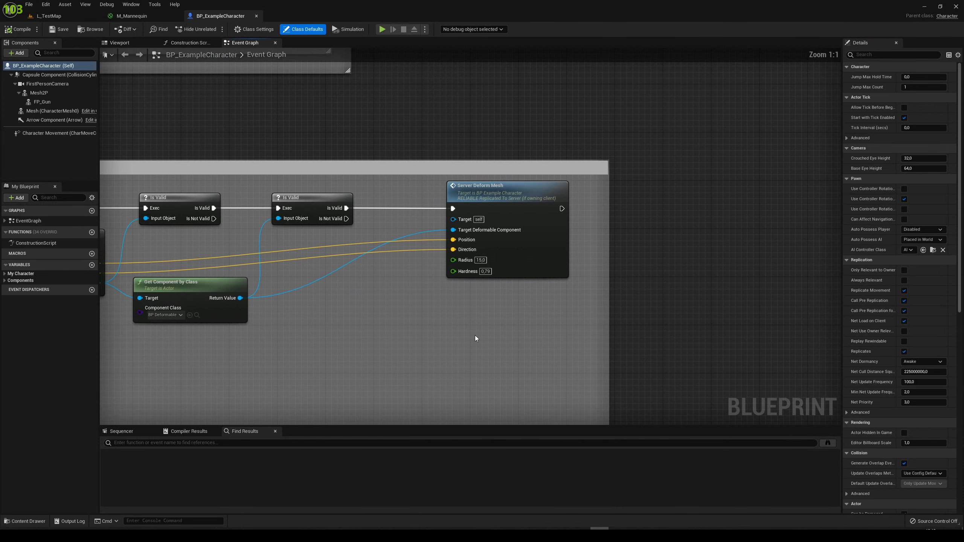
pyautogui.click(480, 260)
pyautogui.press('BackSpace')
pyautogui.write('5')
pyautogui.press('Return')
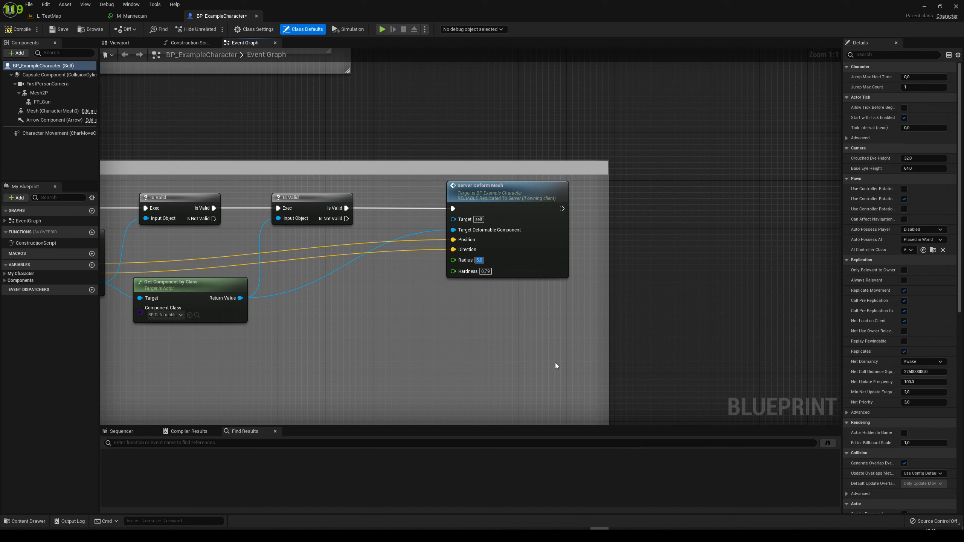
# Set the Server Deform Mesh node's Hardness to 0.5, and compile and save BP_ExampleCharacter
pyautogui.click(485, 271)
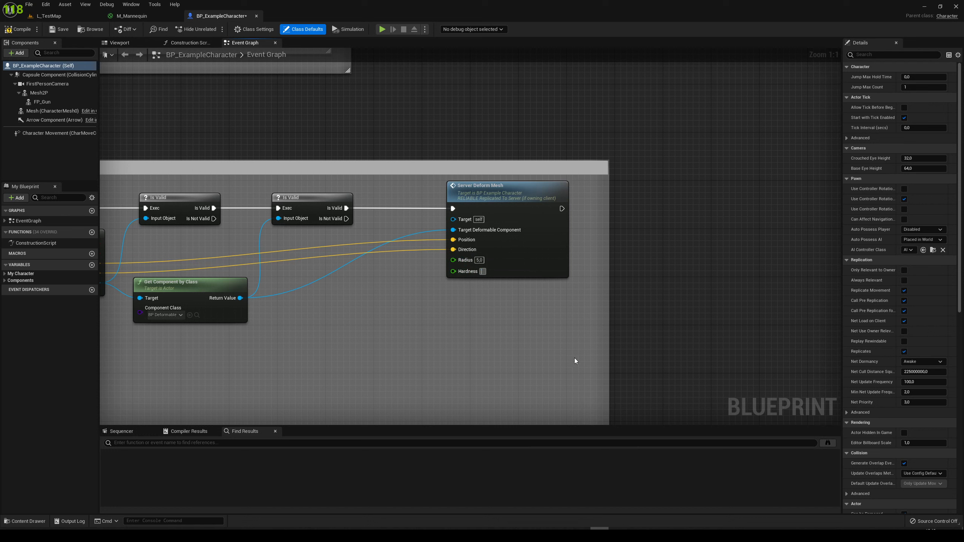
pyautogui.write('0,5')
pyautogui.press('Return')
pyautogui.click(23, 29)
pyautogui.click(53, 31)
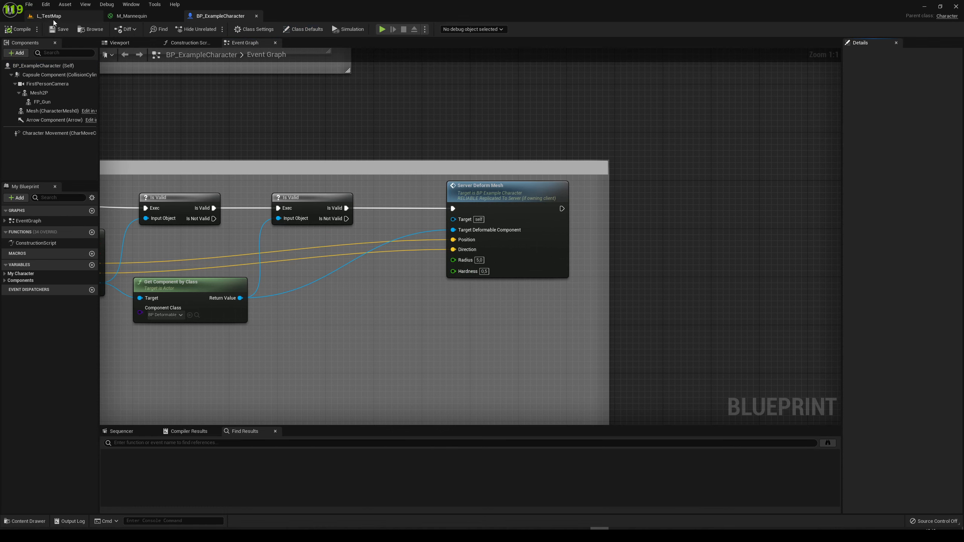
# Play L_TestMap in the editor and walk up to SKM_Quinn to test shooting its face
pyautogui.click(52, 17)
pyautogui.click(159, 29)
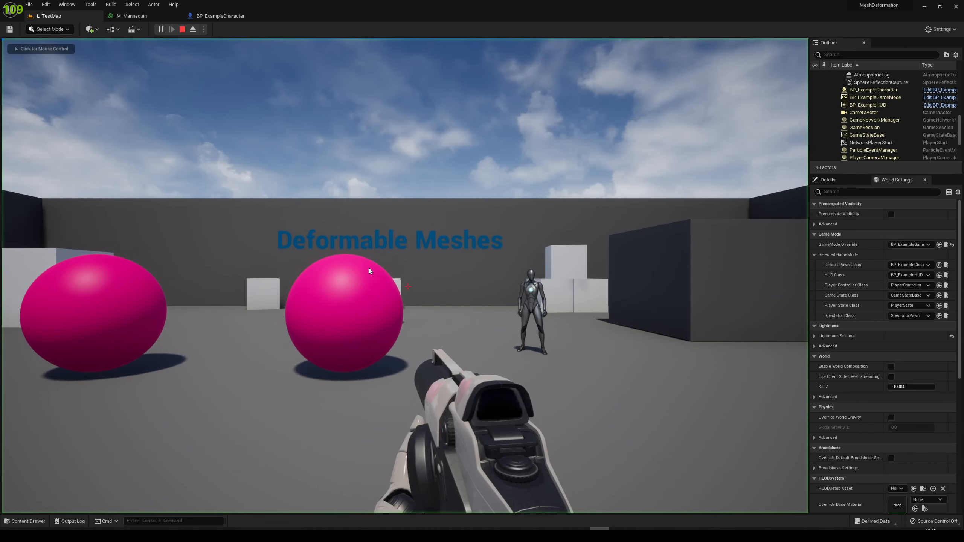
pyautogui.press('w')
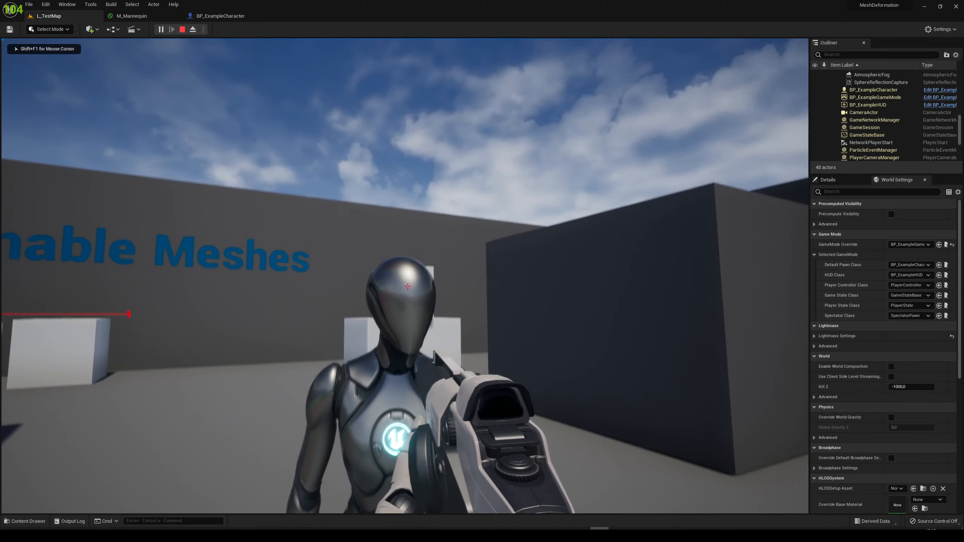
pyautogui.click(407, 286)
pyautogui.click(407, 287)
pyautogui.click(407, 286)
pyautogui.click(407, 286)
# Shoot SKM_Quinn's chest and upper arms from the sides, and examine the deformed areas from farther away and up close
pyautogui.click(407, 287)
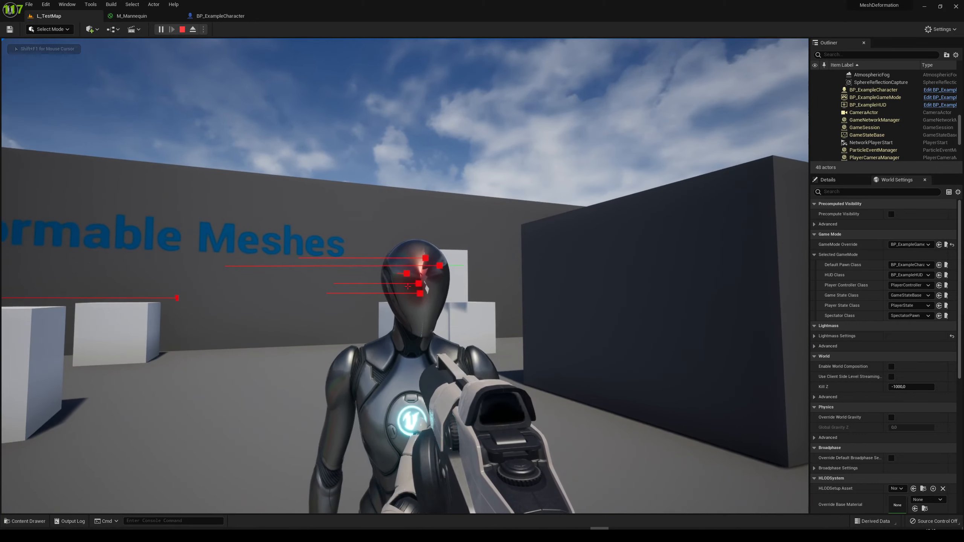
pyautogui.press('a')
pyautogui.press('d')
pyautogui.press('a')
pyautogui.click(407, 286)
pyautogui.click(407, 286)
pyautogui.click(407, 286)
pyautogui.click(407, 286)
pyautogui.press('d')
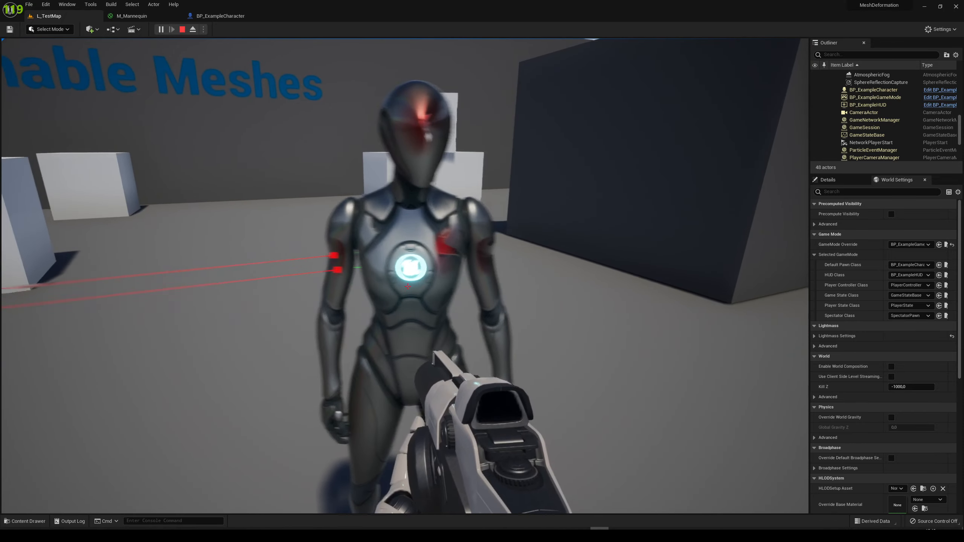
pyautogui.press('s')
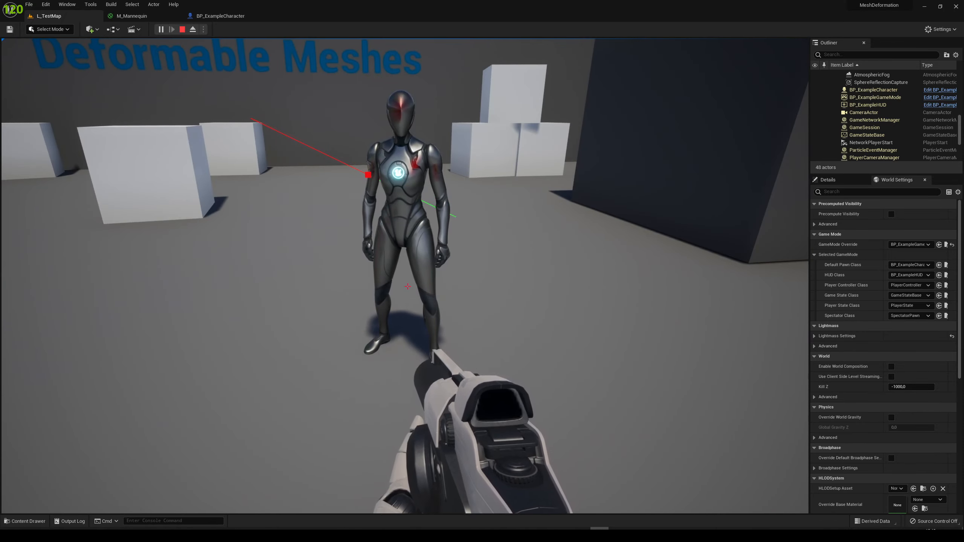
pyautogui.press('w')
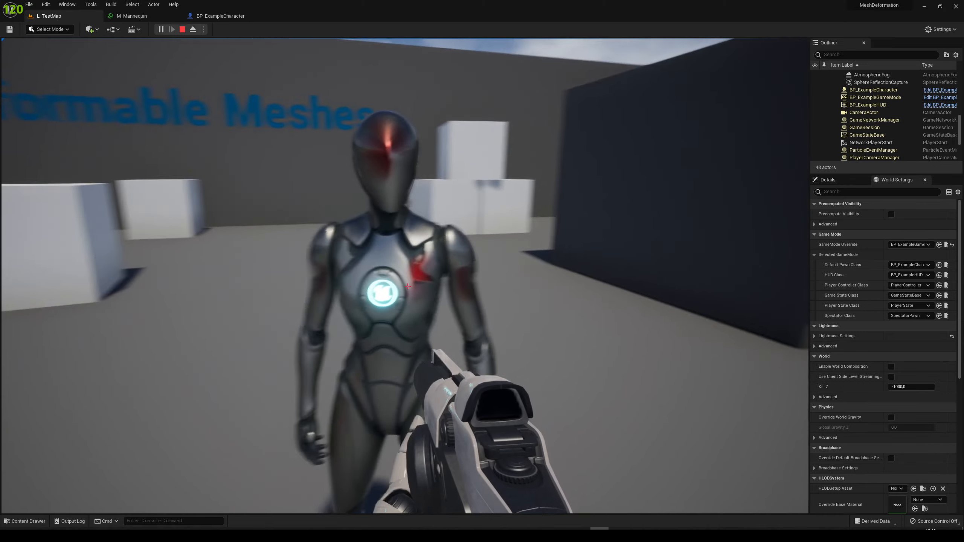
pyautogui.press('d')
pyautogui.press('a')
pyautogui.press('d')
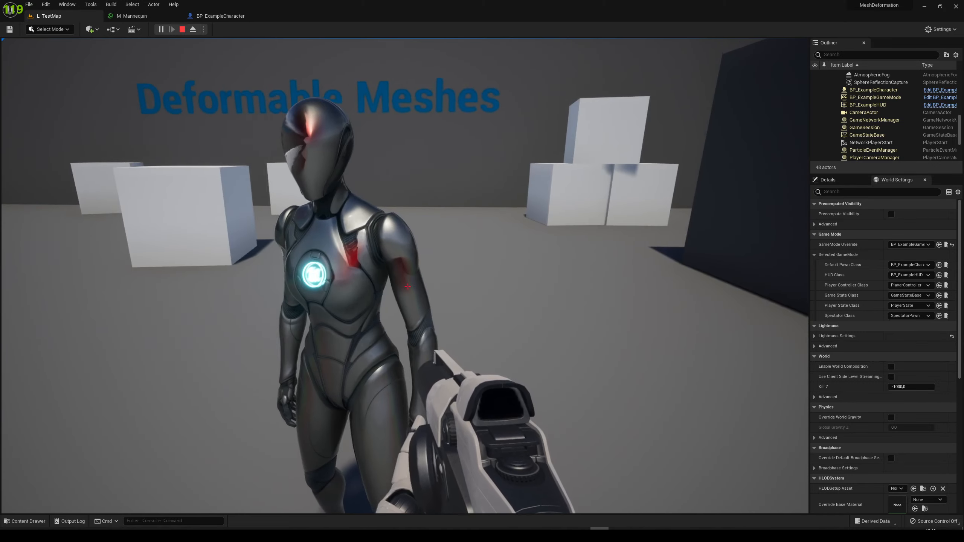
# Test the deformation on SKM_Quinn's arms by shooting along the upper arm and forearm down to the hand
pyautogui.click(408, 286)
pyautogui.click(408, 286)
pyautogui.click(407, 286)
pyautogui.press('a')
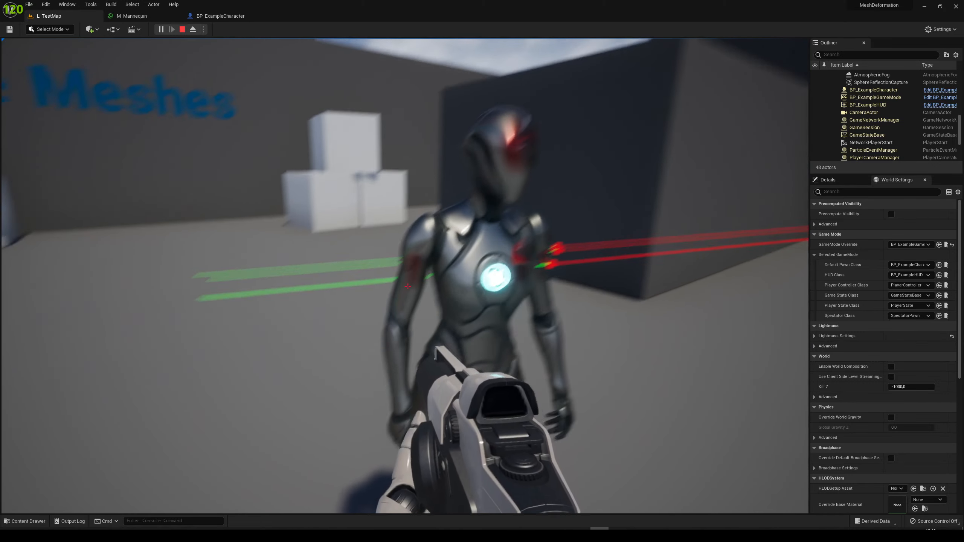
pyautogui.click(407, 286)
pyautogui.click(408, 286)
pyautogui.click(408, 286)
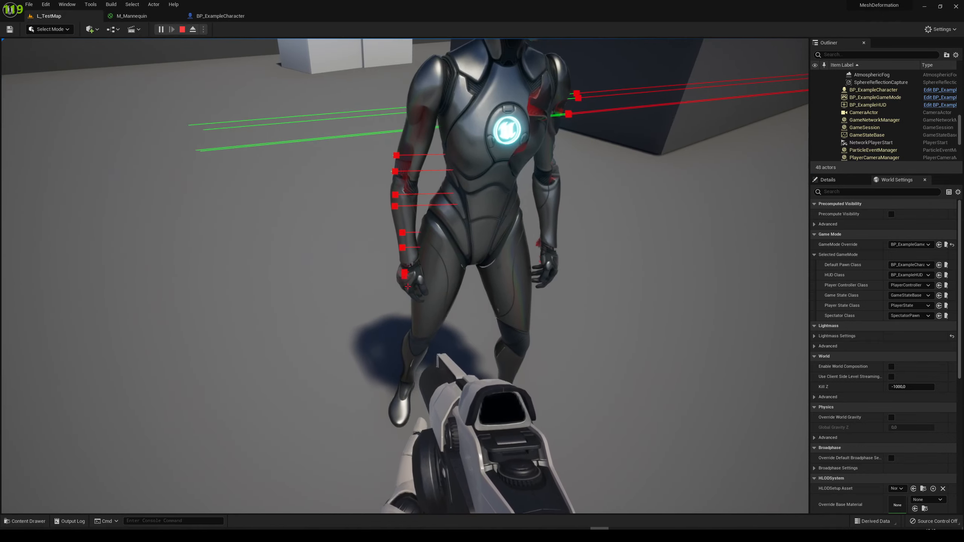
# Circle behind SKM_Quinn and test the deformation on its lower back and hips
pyautogui.press('a')
pyautogui.click(408, 286)
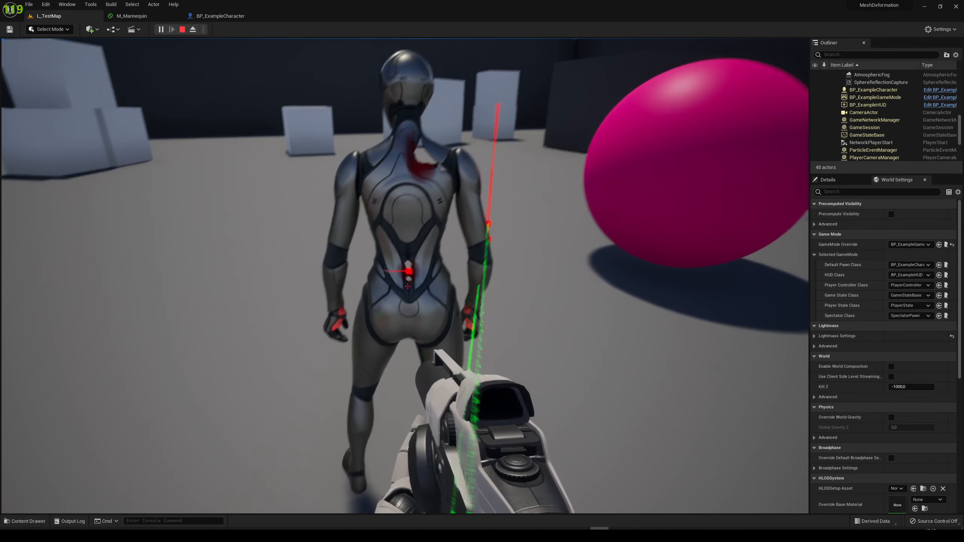
pyautogui.click(407, 286)
pyautogui.click(407, 286)
pyautogui.press('d')
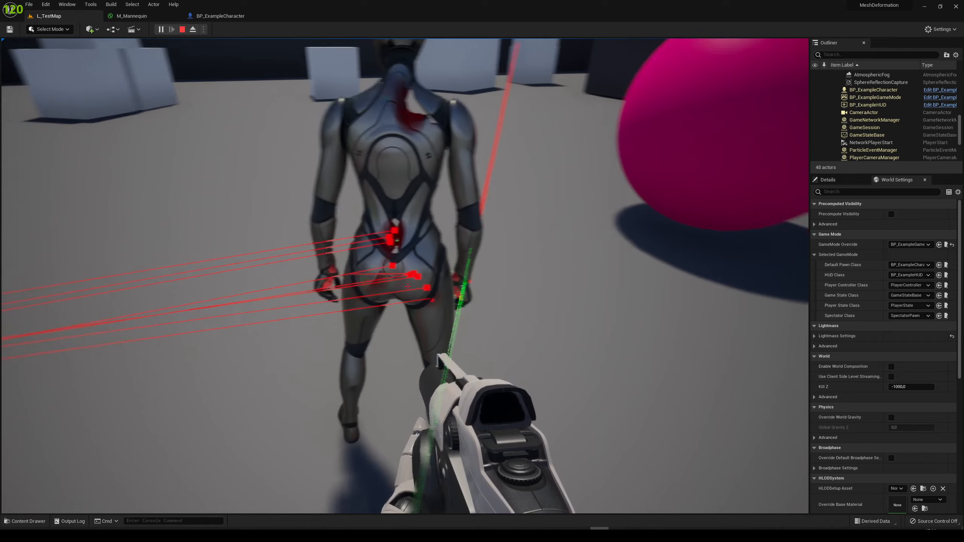
pyautogui.press('a')
pyautogui.click(407, 286)
pyautogui.press('d')
pyautogui.click(408, 286)
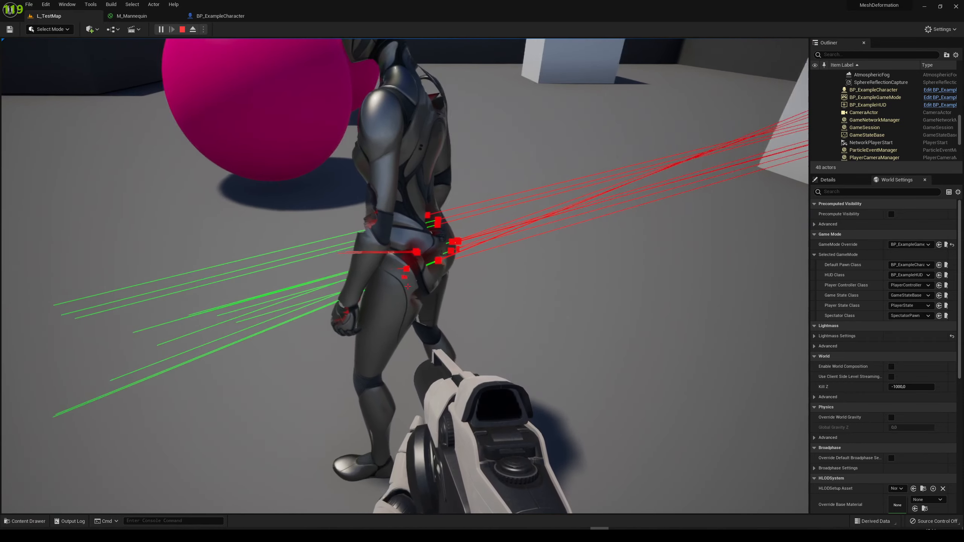
# Shoot SKM_Quinn's hip, forearm and hand from the side to test the deformation there
pyautogui.press('a')
pyautogui.click(407, 286)
pyautogui.press('d')
pyautogui.click(408, 287)
pyautogui.click(407, 286)
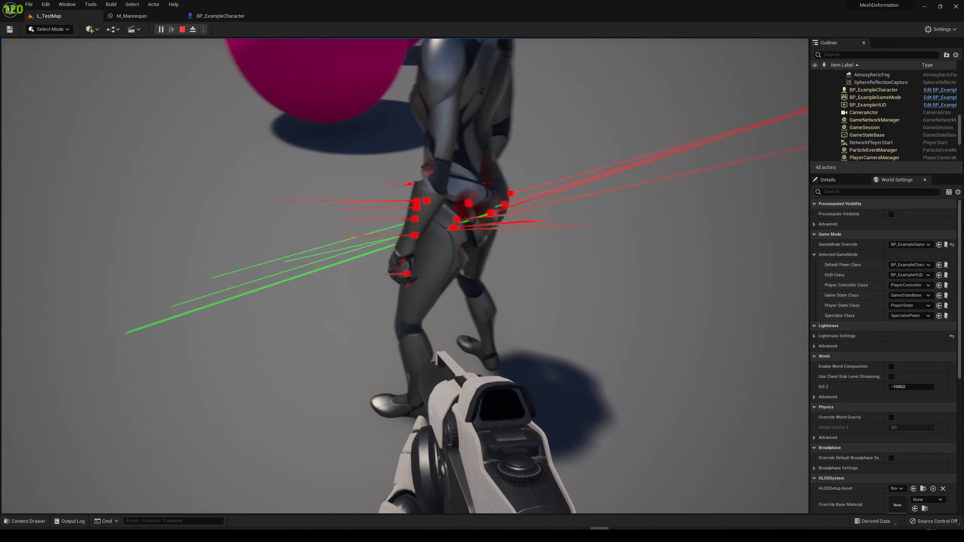
pyautogui.click(407, 286)
pyautogui.press('a')
# Shoot SKM_Quinn's head repeatedly from the front and both sides, and examine the accumulated deformation
pyautogui.click(407, 286)
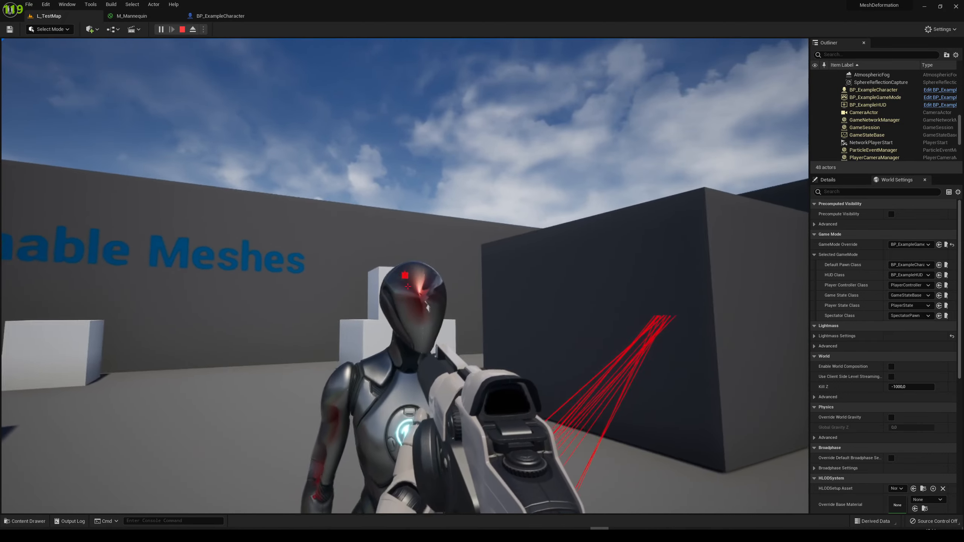
pyautogui.click(407, 286)
pyautogui.click(407, 286)
pyautogui.click(407, 286)
pyautogui.press('d')
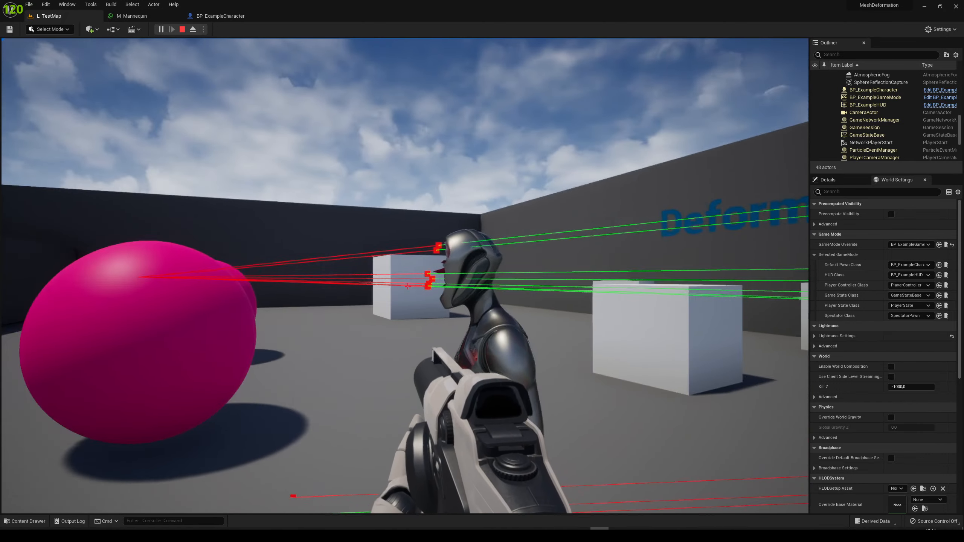
pyautogui.click(407, 286)
pyautogui.click(408, 286)
pyautogui.click(408, 286)
pyautogui.click(407, 286)
pyautogui.press('a')
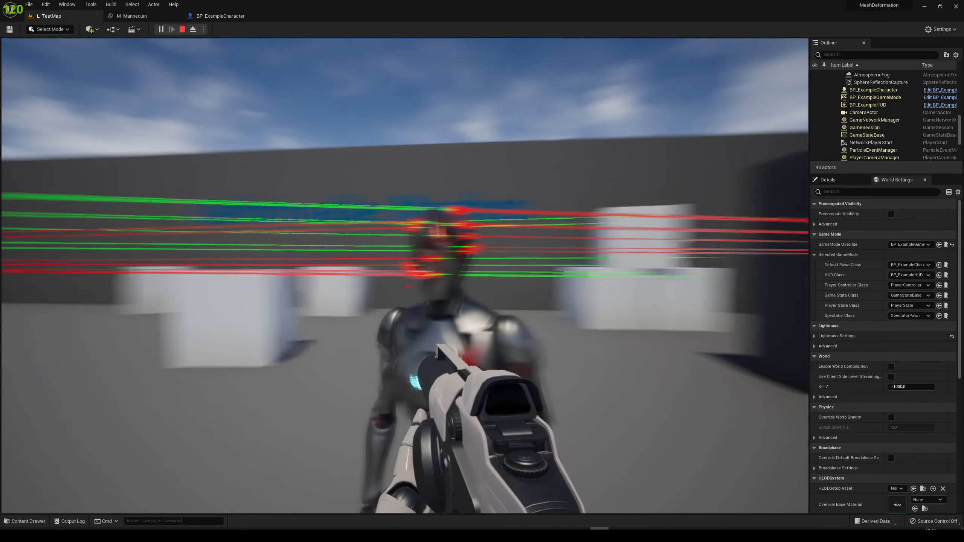
pyautogui.press('d')
pyautogui.click(407, 287)
pyautogui.click(407, 286)
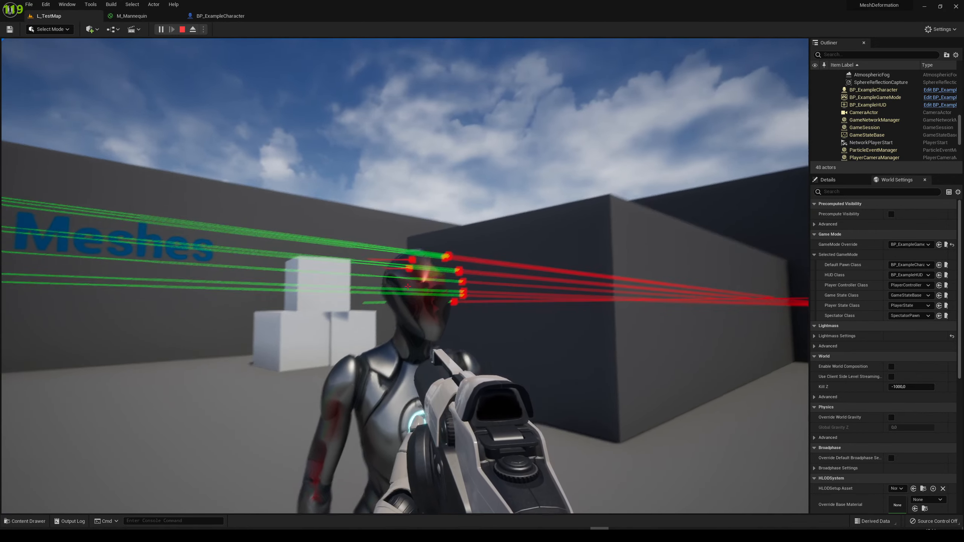
pyautogui.press('a')
pyautogui.press('d')
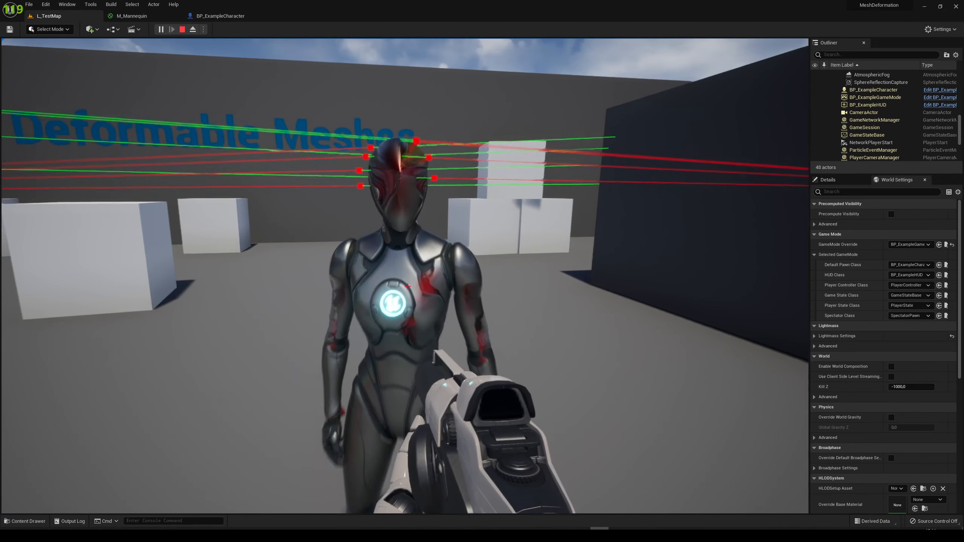
# Examine the accumulated deformation on SKM_Quinn's head and torso from the side and front, and end the play session
pyautogui.press('a')
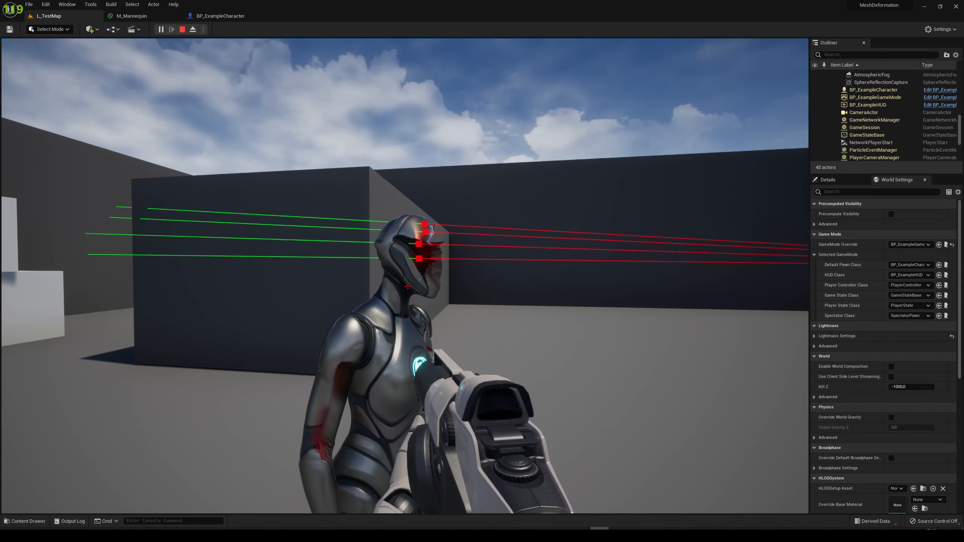
pyautogui.press('d')
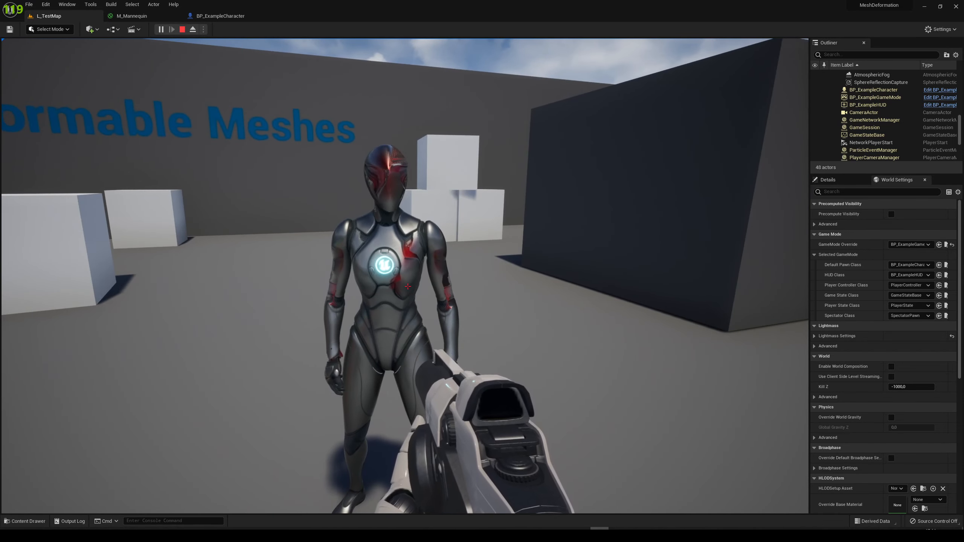
pyautogui.press('d')
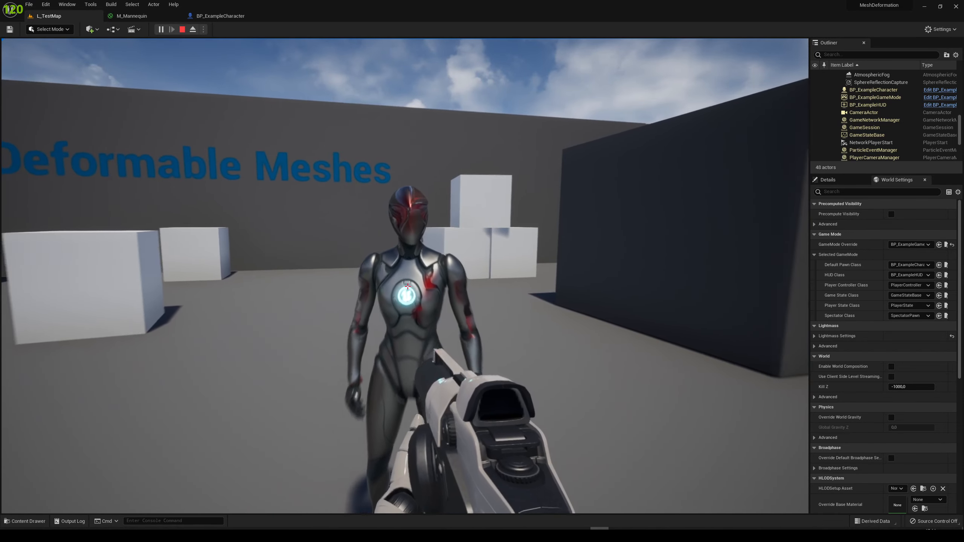
pyautogui.press('Escape')
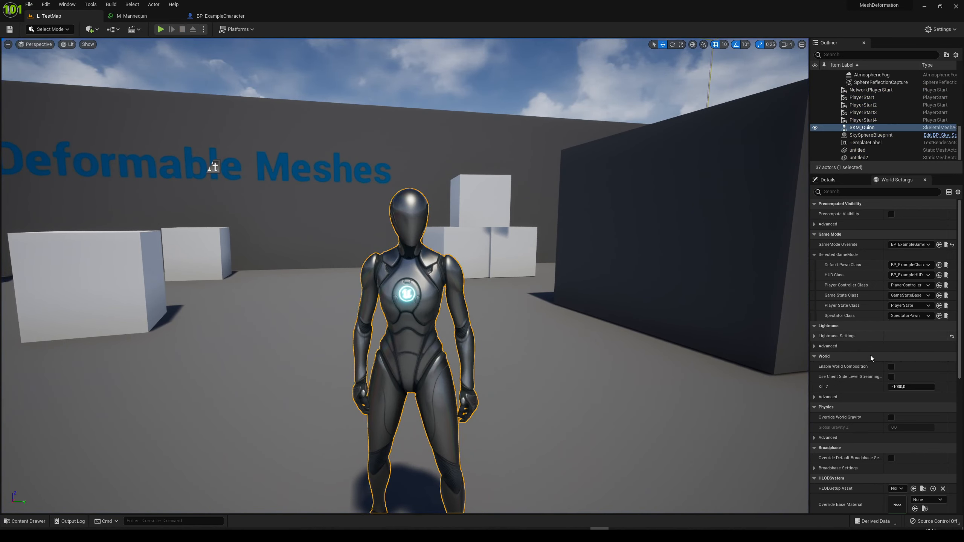
# Locate the skeletal mesh asset assigned to the SKM_Quinn actor and open it in its editor
pyautogui.click(834, 182)
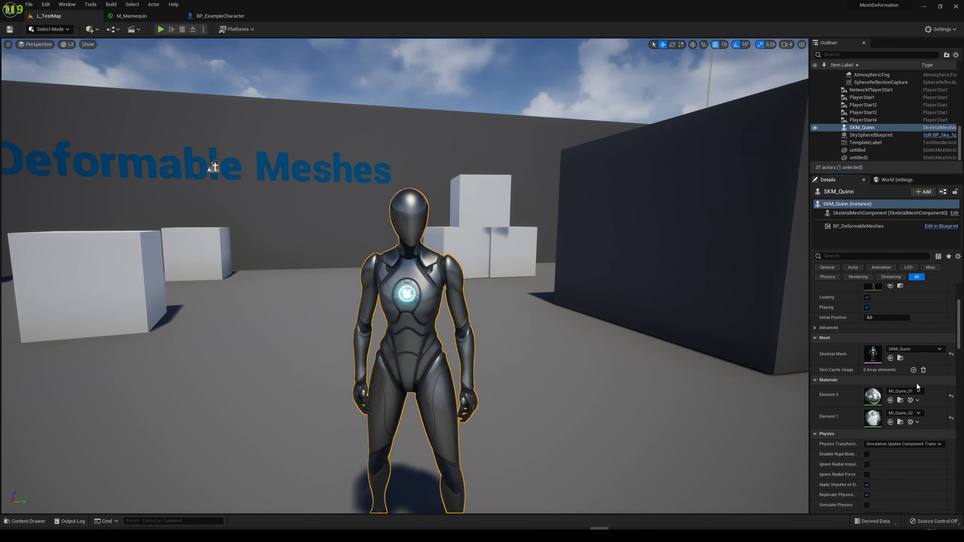
pyautogui.click(901, 358)
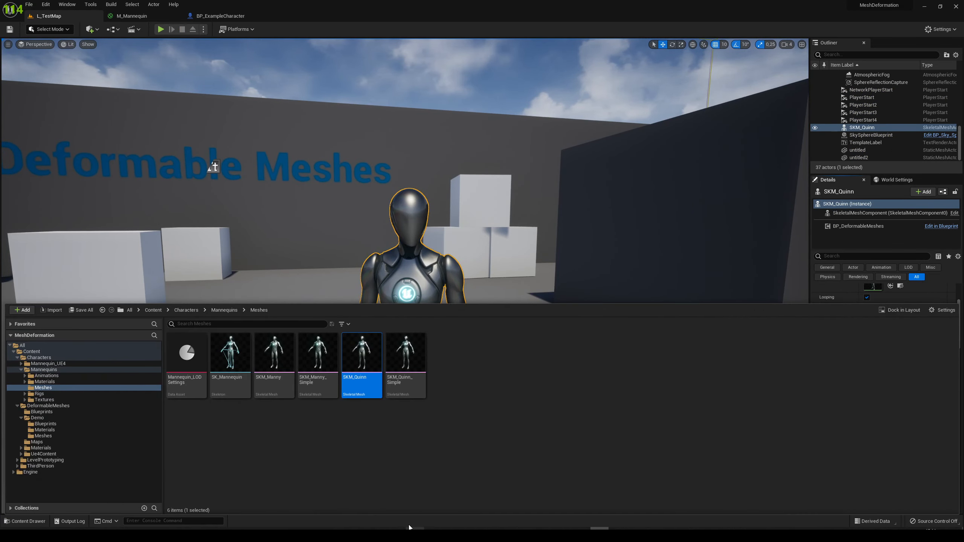
pyautogui.doubleClick(356, 364)
# Display UV Channel 0 of the SKM_Quinn mesh over its preview and examine the UV layout against the body
pyautogui.scroll(3, 417, 173)
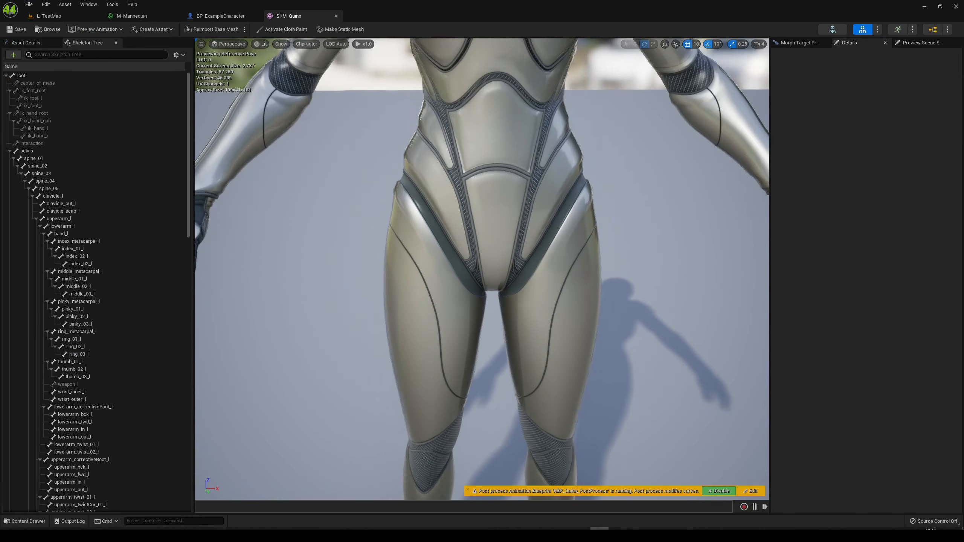
pyautogui.moveTo(436, 133); pyautogui.dragTo(432, 120, button='right')
pyautogui.press('s')
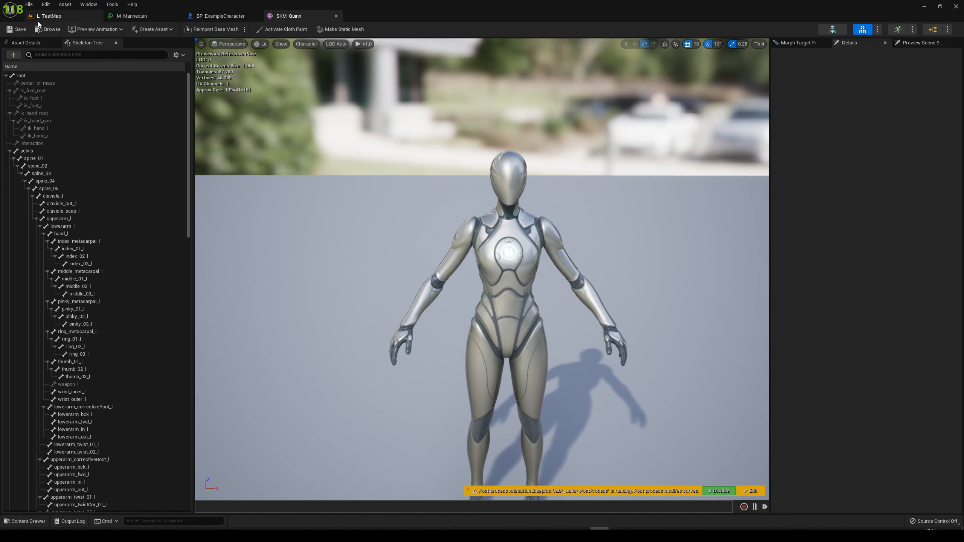
pyautogui.scroll(-3, 482, 270)
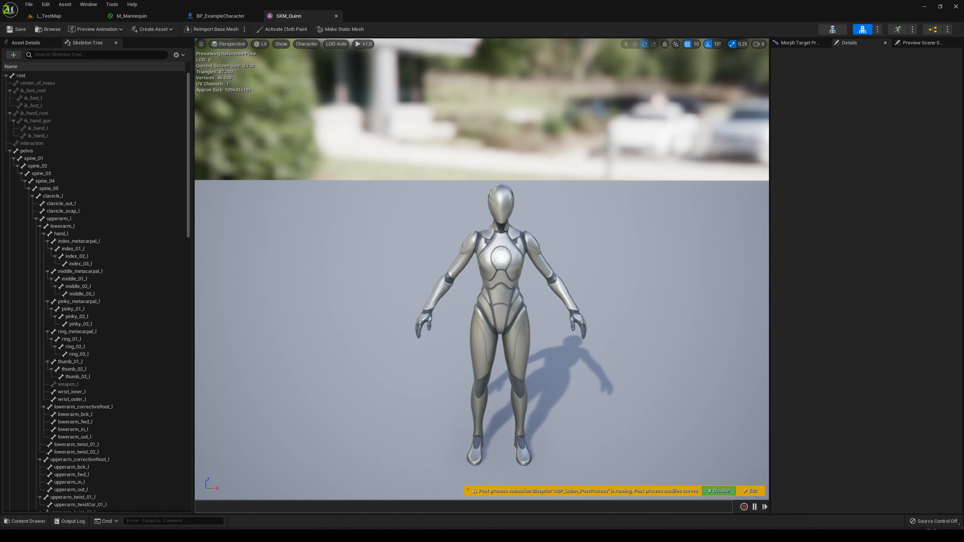
pyautogui.moveTo(616, 269)
pyautogui.mouseDown(button='right')
pyautogui.moveTo(616, 288)
pyautogui.moveTo(616, 273)
pyautogui.mouseUp(button='right')
pyautogui.press('w')
pyautogui.press('s')
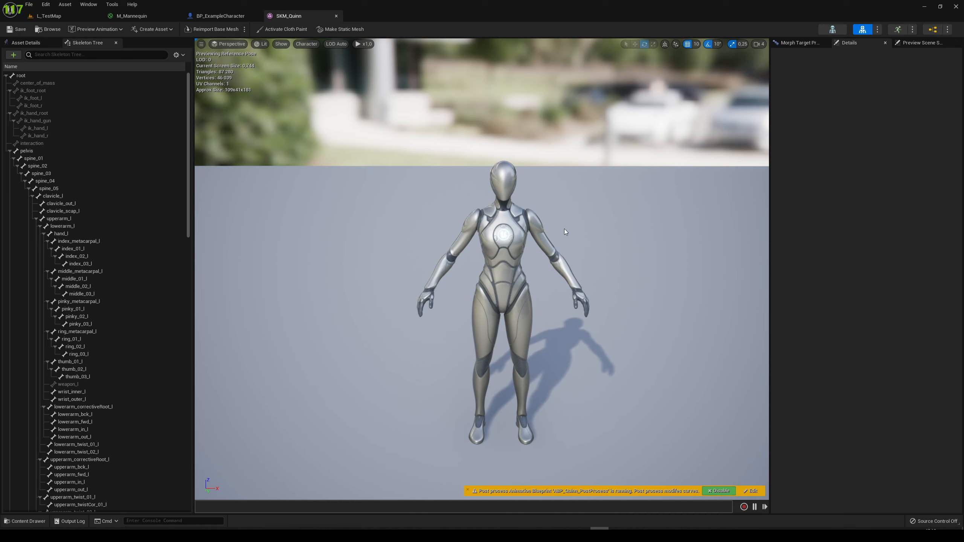
pyautogui.click(306, 45)
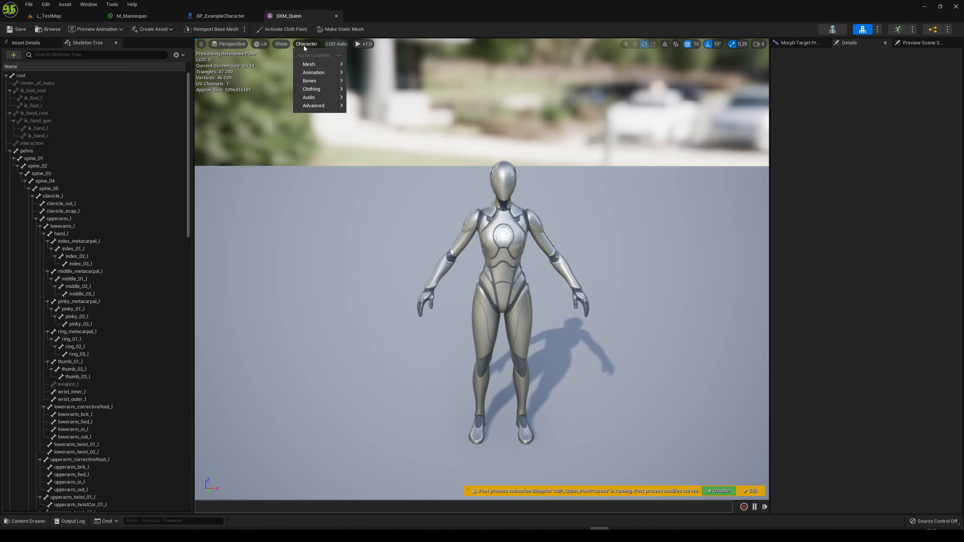
pyautogui.moveTo(319, 106)
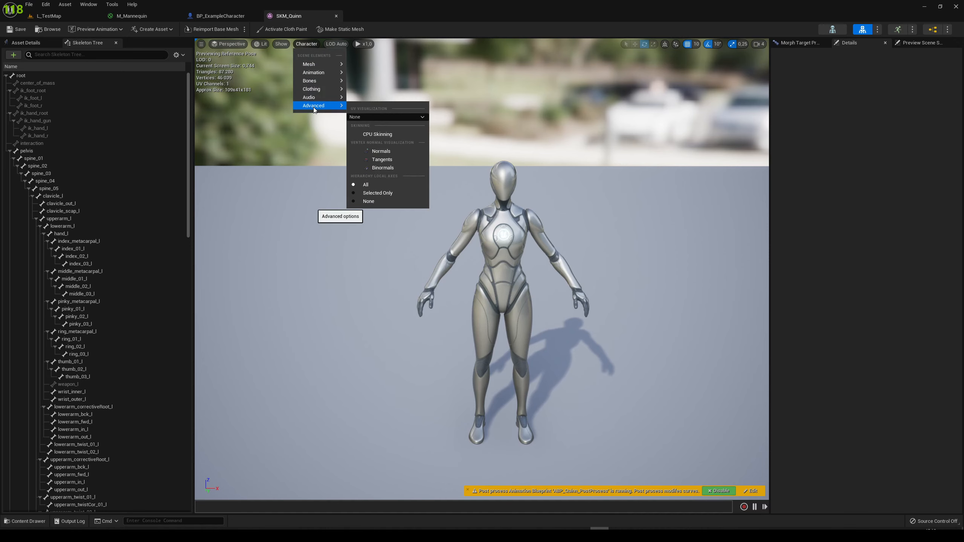
pyautogui.click(364, 116)
pyautogui.click(372, 133)
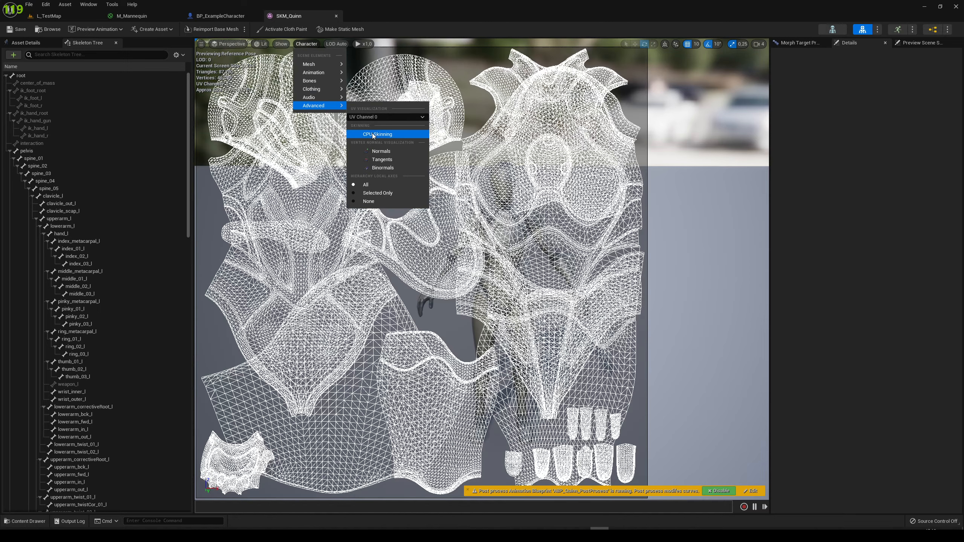
pyautogui.click(534, 319)
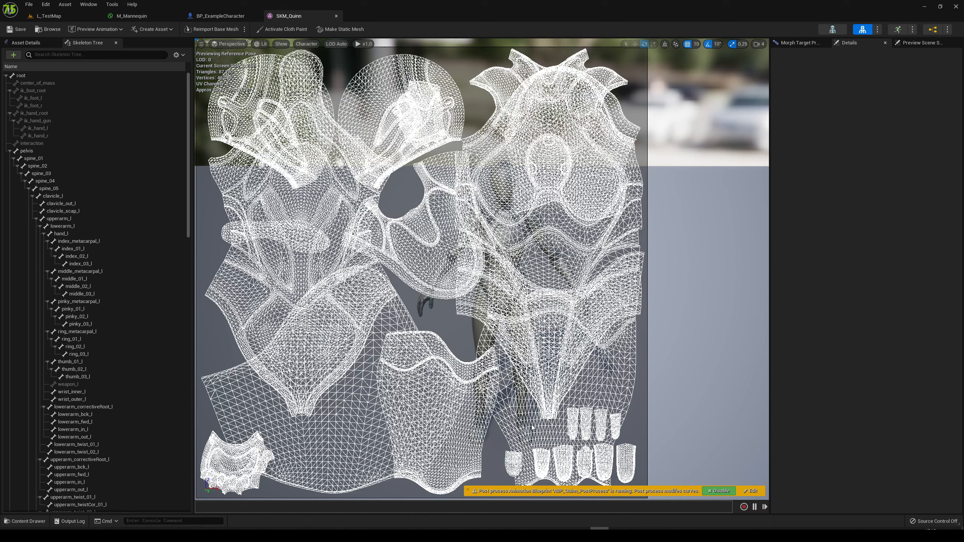
pyautogui.moveTo(267, 312); pyautogui.dragTo(357, 268)
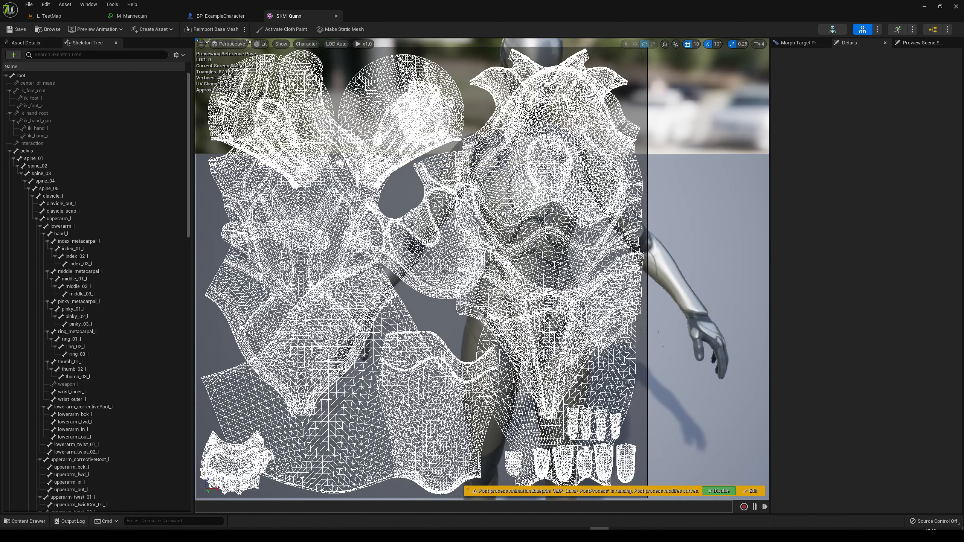
pyautogui.moveTo(472, 316); pyautogui.dragTo(643, 374)
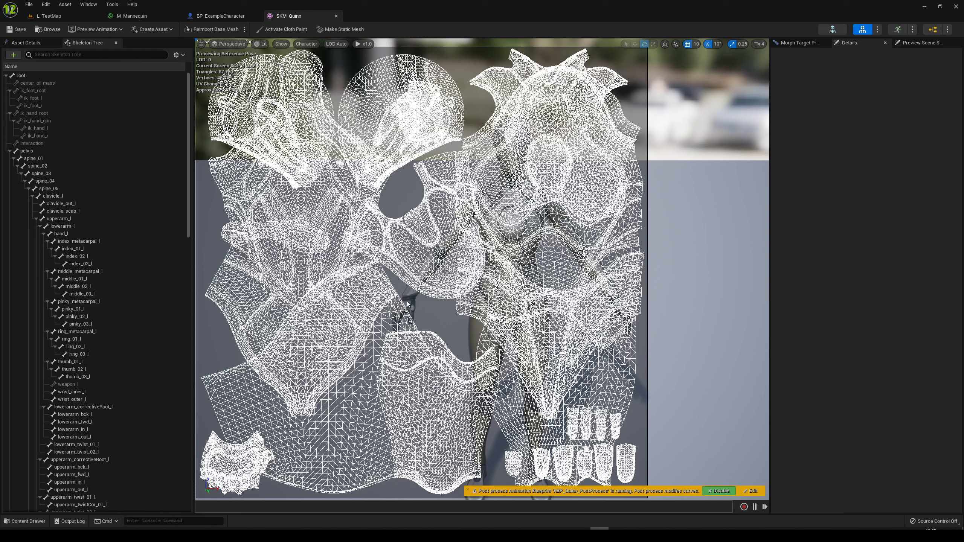
# Return to L_TestMap, start a new play session and shoot SKM_Quinn's head from the front
pyautogui.click(82, 16)
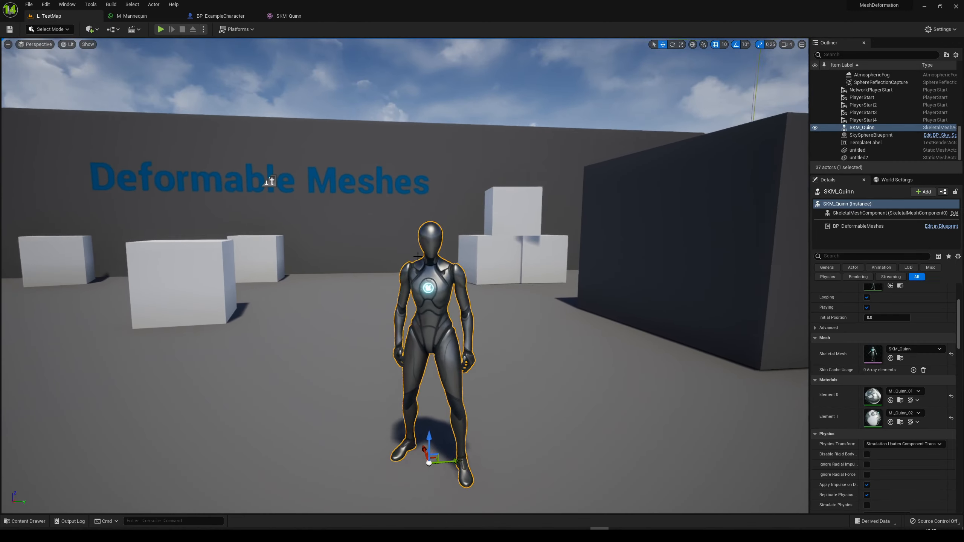
pyautogui.click(161, 29)
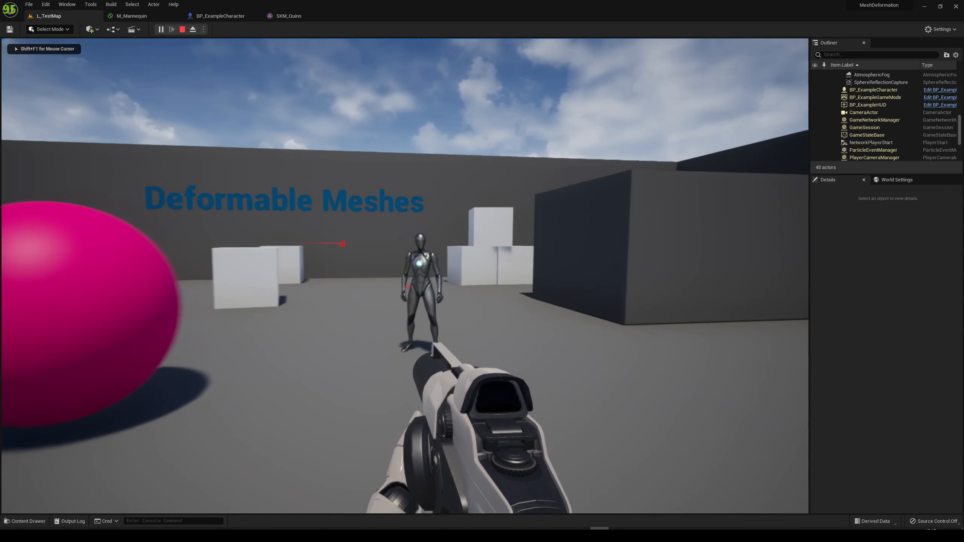
pyautogui.press('w')
pyautogui.click(408, 286)
pyautogui.click(408, 286)
pyautogui.click(408, 287)
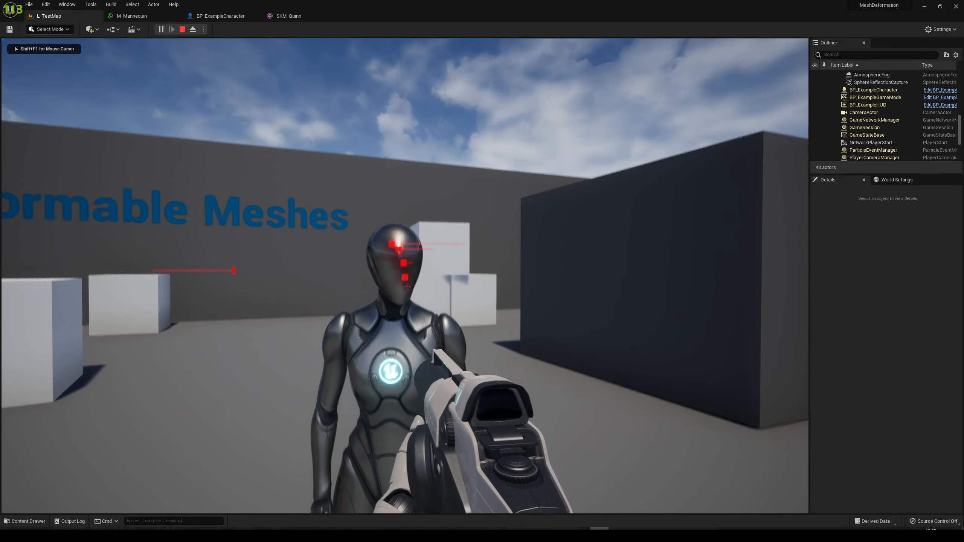
# Shoot both of SKM_Quinn's upper arms from the front and sides to test the deformation there
pyautogui.click(408, 287)
pyautogui.click(407, 287)
pyautogui.press('d')
pyautogui.click(407, 287)
pyautogui.click(407, 286)
pyautogui.click(407, 286)
pyautogui.click(407, 286)
pyautogui.click(407, 286)
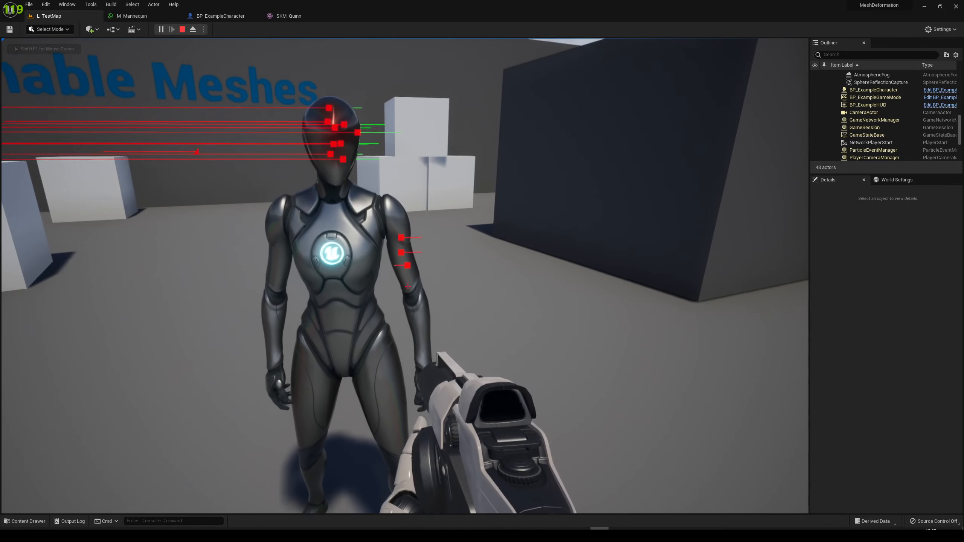
pyautogui.press('a')
pyautogui.click(407, 286)
pyautogui.press('d')
pyautogui.click(407, 286)
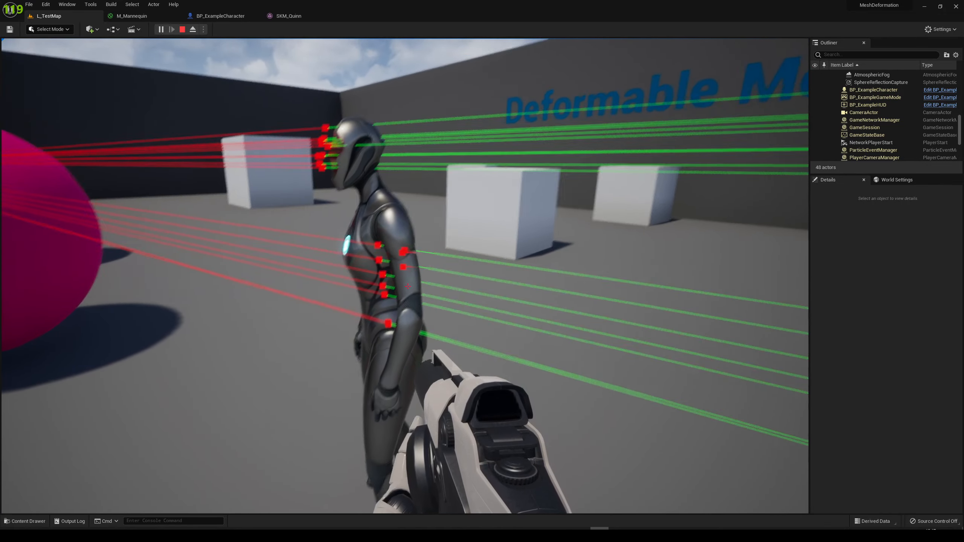
pyautogui.click(407, 286)
pyautogui.click(408, 287)
pyautogui.click(407, 286)
pyautogui.press('a')
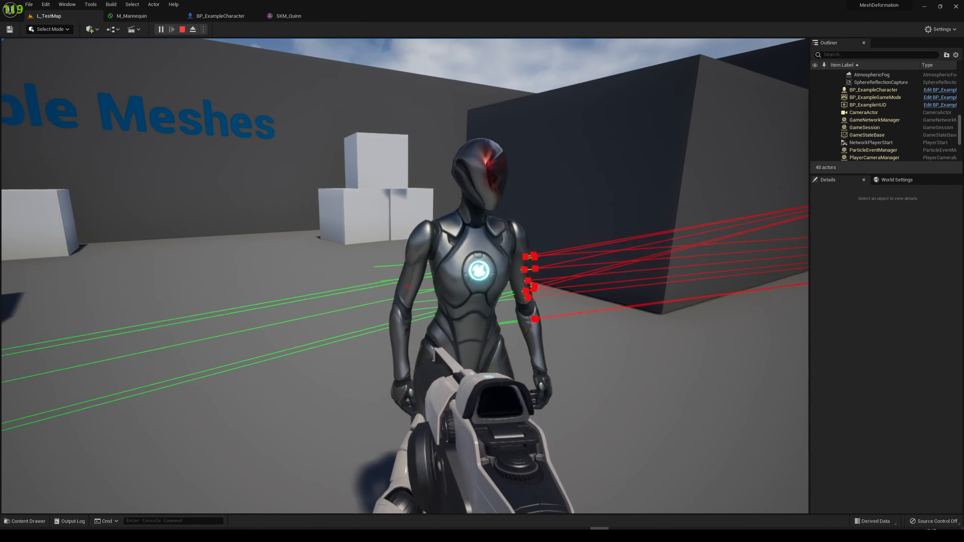
pyautogui.click(408, 286)
pyautogui.click(407, 286)
pyautogui.click(407, 286)
pyautogui.press('d')
# Shoot SKM_Quinn's chest and the base of its neck from the front to test the deformation
pyautogui.click(407, 286)
pyautogui.press('w')
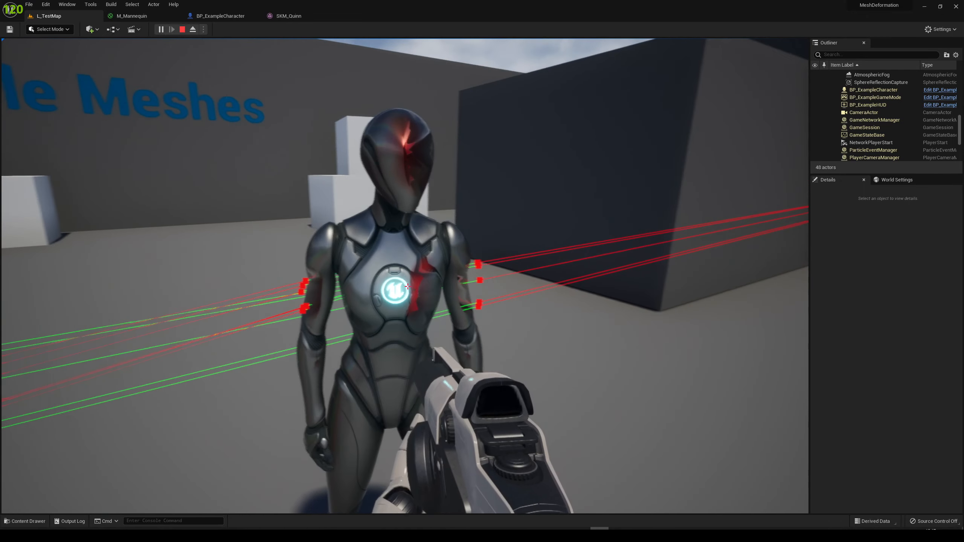
pyautogui.press('s')
pyautogui.click(407, 286)
pyautogui.click(407, 286)
pyautogui.click(408, 286)
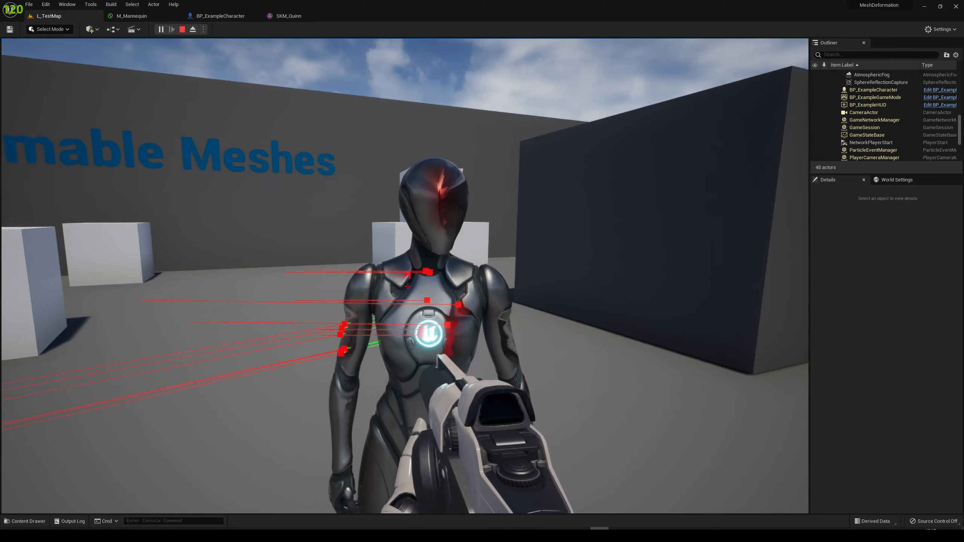
# Test the deformation on SKM_Quinn's shoulders and thighs by shooting them from the front
pyautogui.click(407, 287)
pyautogui.click(407, 286)
pyautogui.press('d')
pyautogui.click(407, 286)
# Shoot down SKM_Quinn's abdomen and at its waist to test the deformation on the lower torso
pyautogui.click(408, 286)
pyautogui.click(407, 286)
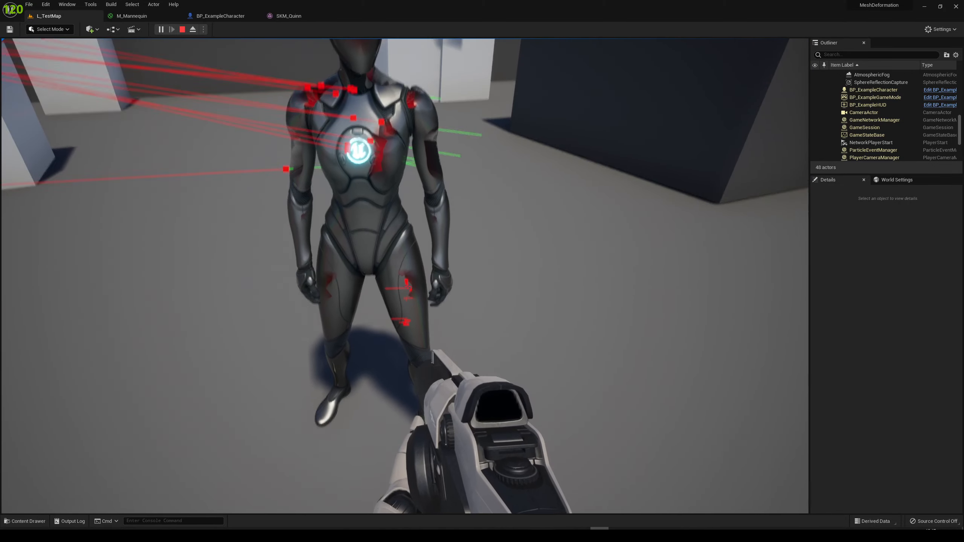
pyautogui.click(407, 286)
pyautogui.press('d')
pyautogui.press('a')
pyautogui.click(407, 287)
pyautogui.click(407, 287)
pyautogui.click(408, 286)
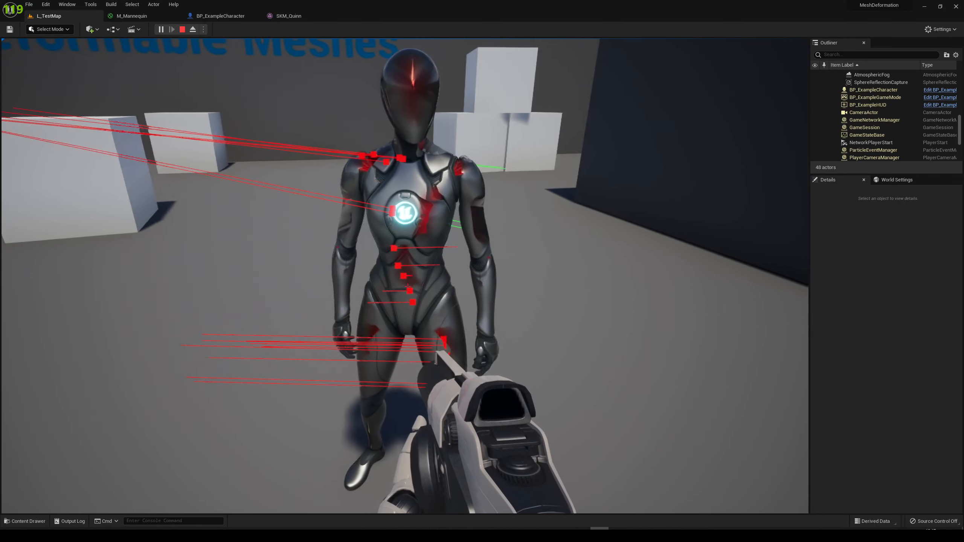
pyautogui.click(408, 286)
pyautogui.click(408, 287)
pyautogui.click(407, 286)
pyautogui.press('d')
pyautogui.press('s')
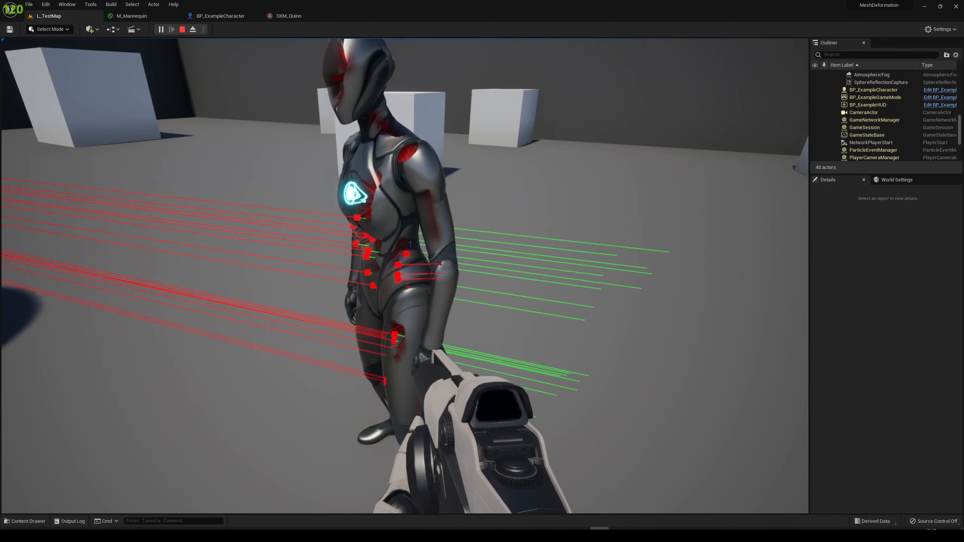
# Circle SKM_Quinn and examine the deformed head, shoulders, arms and torso from the front and both sides
pyautogui.press('a')
pyautogui.press('s')
pyautogui.press('w')
pyautogui.press('d')
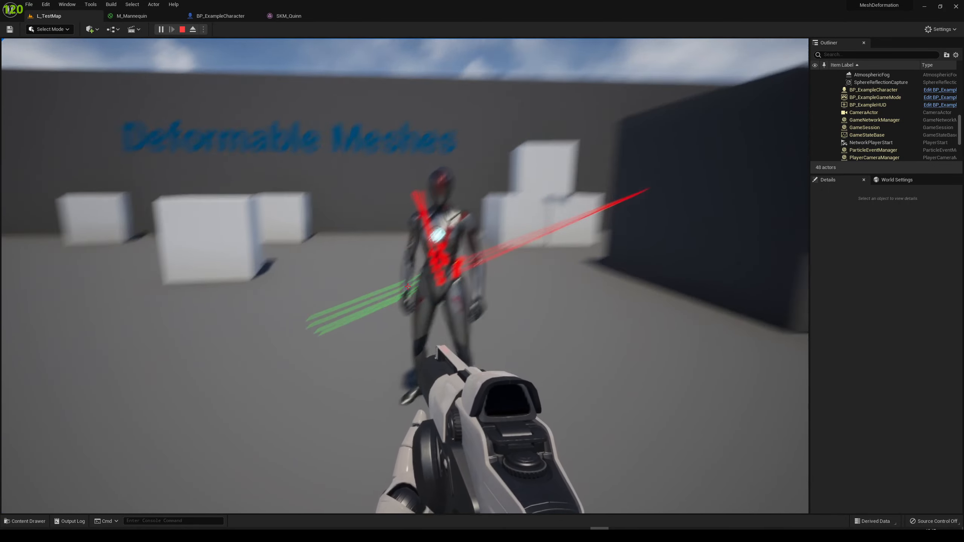
pyautogui.press('a')
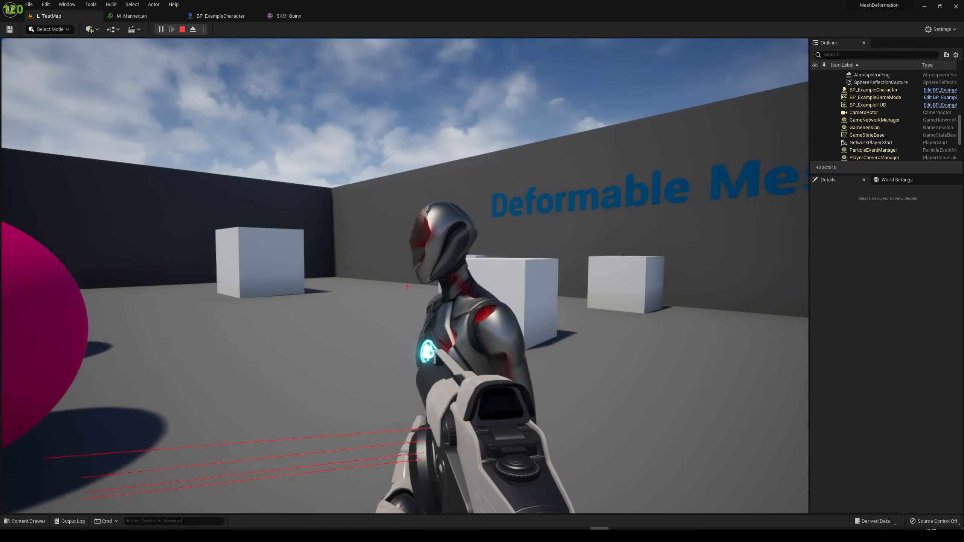
pyautogui.press('a')
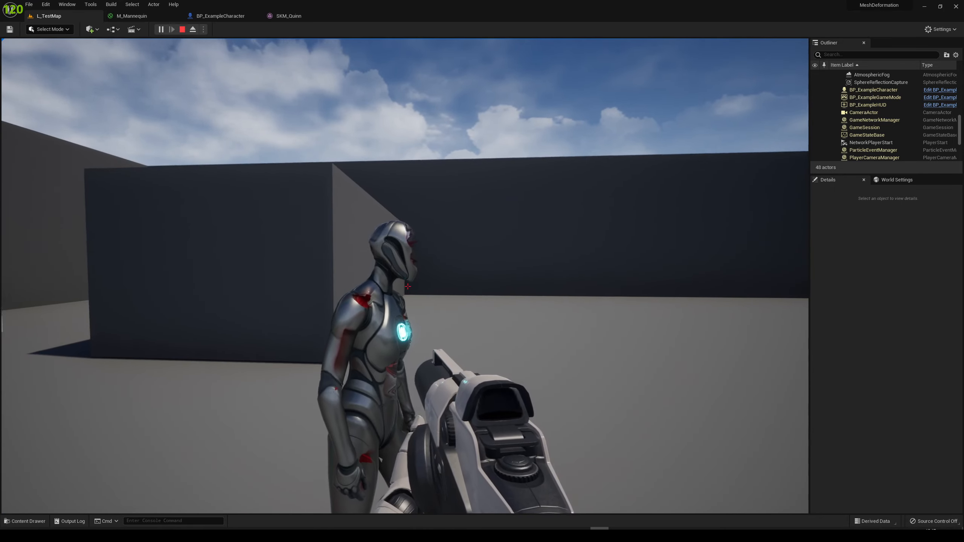
pyautogui.press('d')
pyautogui.press('a')
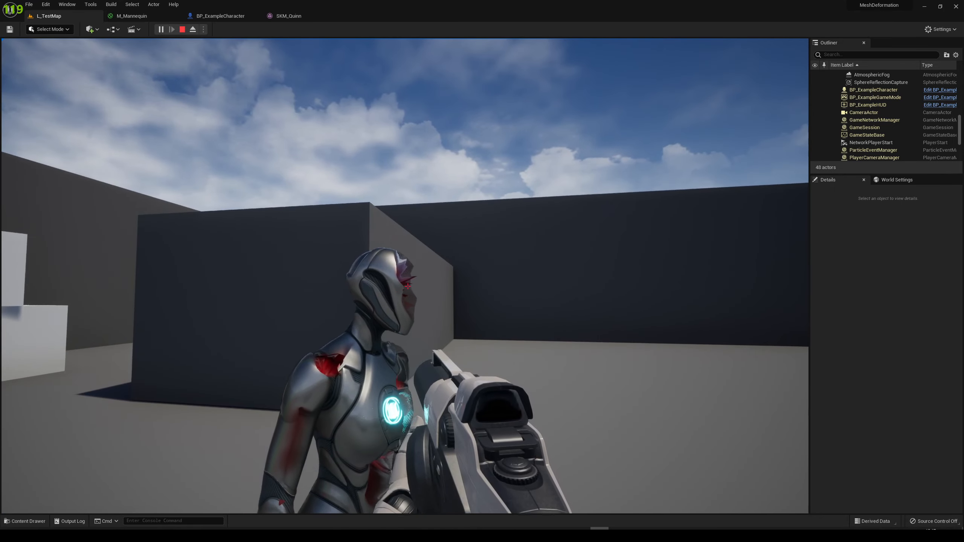
pyautogui.press('s')
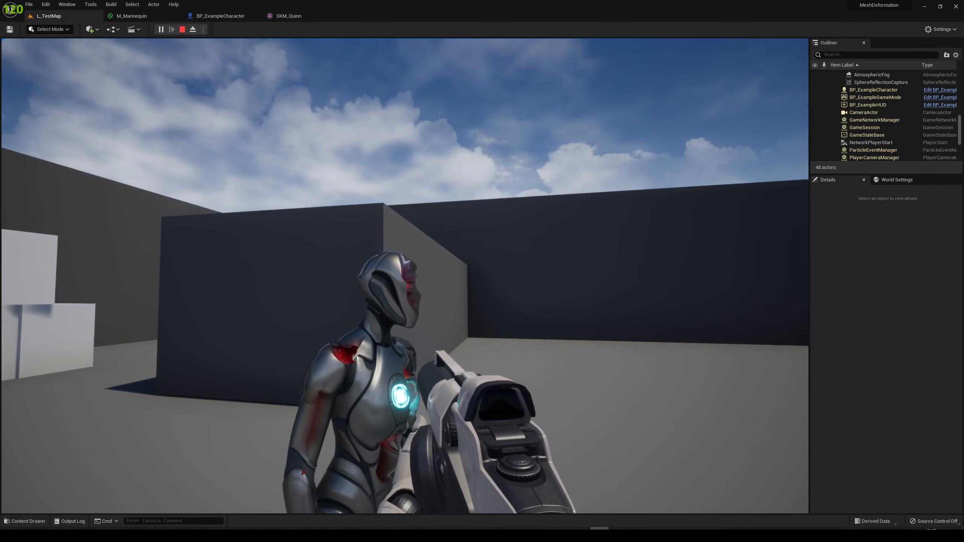
pyautogui.press('d')
pyautogui.press('a')
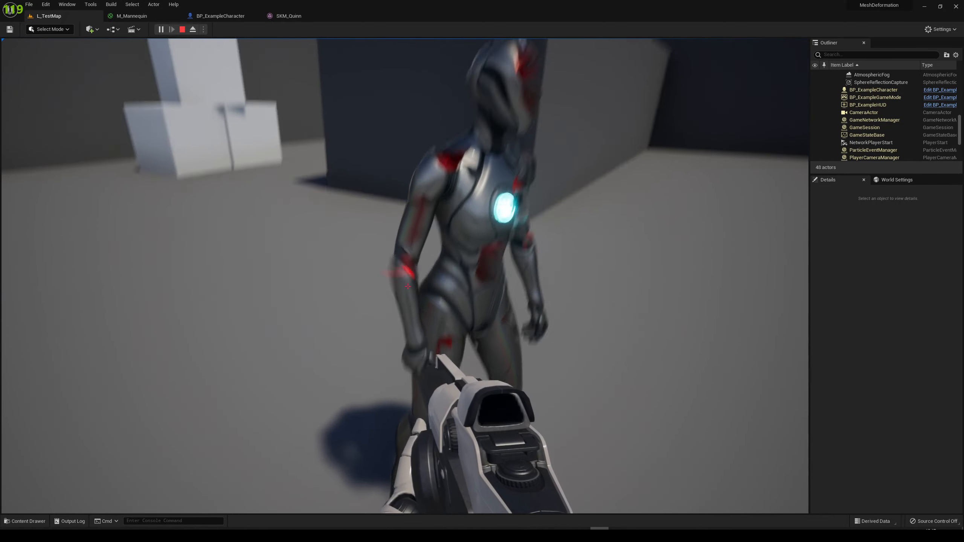
# Shoot SKM_Quinn's forearm near the elbow and end the play session
pyautogui.click(407, 287)
pyautogui.click(408, 286)
pyautogui.press('d')
pyautogui.press('s')
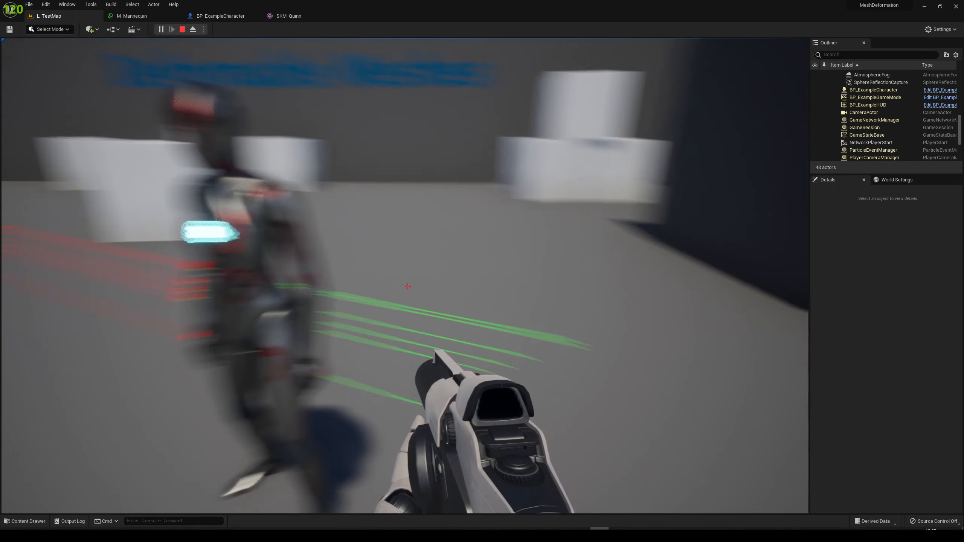
pyautogui.press('Escape')
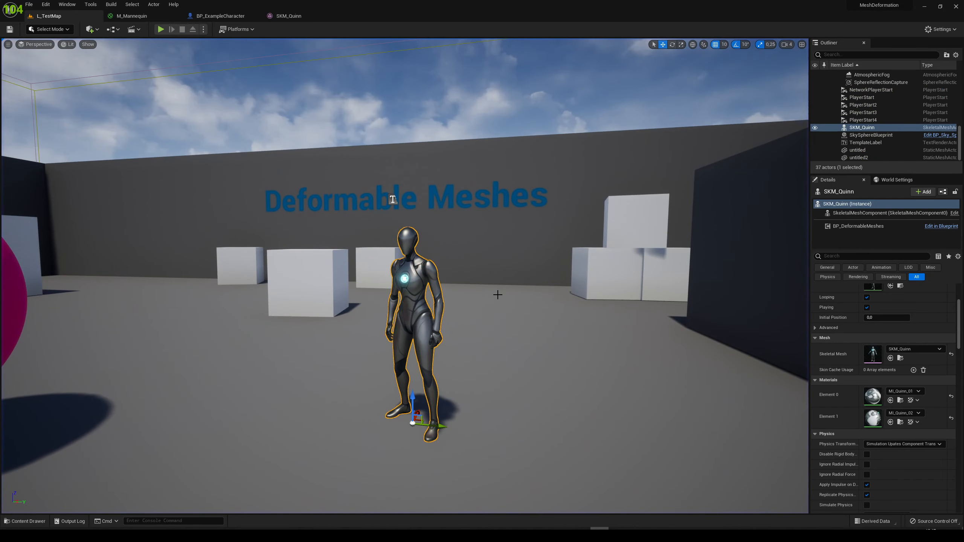
# Examine SKM_Quinn beside the pink spheres and look through its animation, mesh and material settings
pyautogui.press('s')
pyautogui.press('a')
pyautogui.moveTo(497, 295)
pyautogui.mouseDown(button='right')
pyautogui.moveTo(488, 323)
pyautogui.moveTo(497, 294)
pyautogui.mouseUp(button='right')
pyautogui.press('w')
pyautogui.press('s')
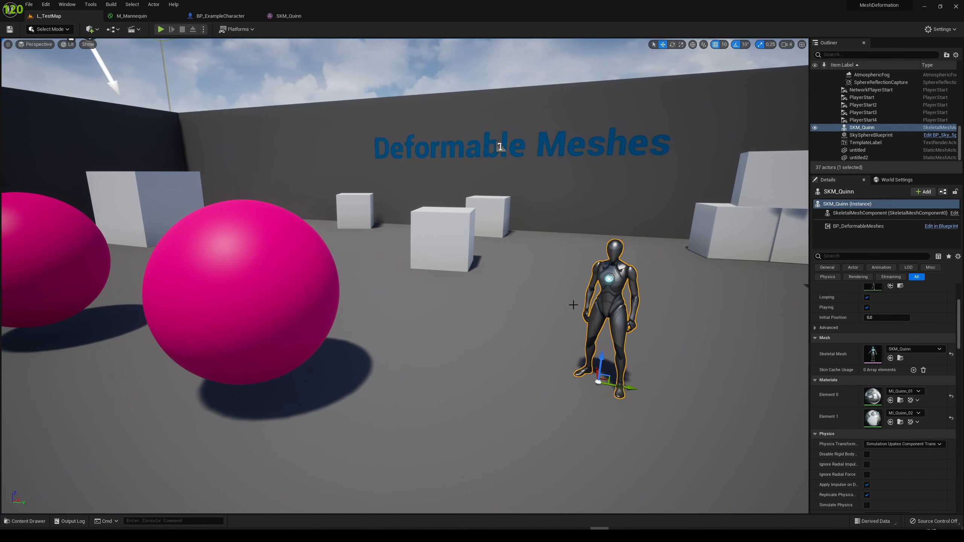
pyautogui.moveTo(614, 299); pyautogui.dragTo(647, 303, button='right')
pyautogui.press('w')
pyautogui.scroll(3, 845, 385)
pyautogui.scroll(2, 845, 384)
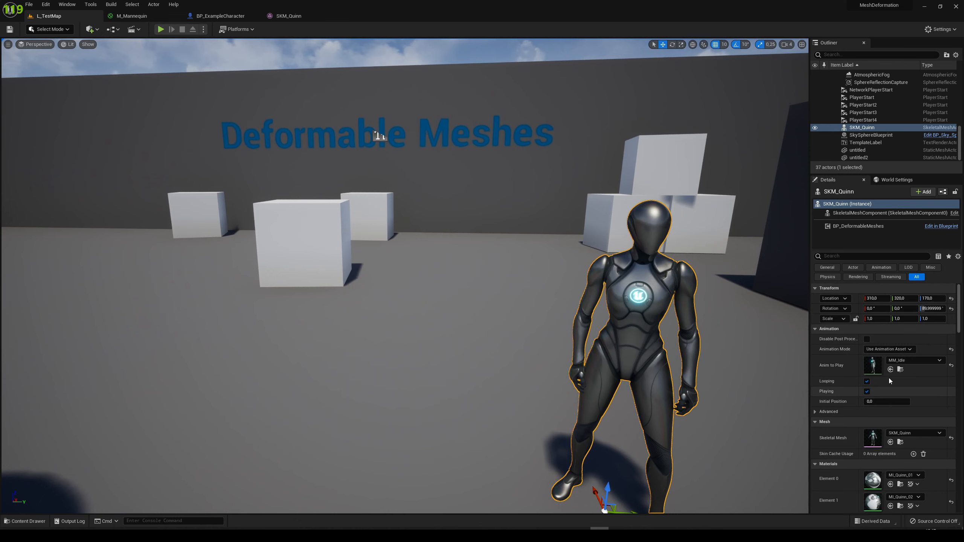
pyautogui.scroll(-4, 873, 395)
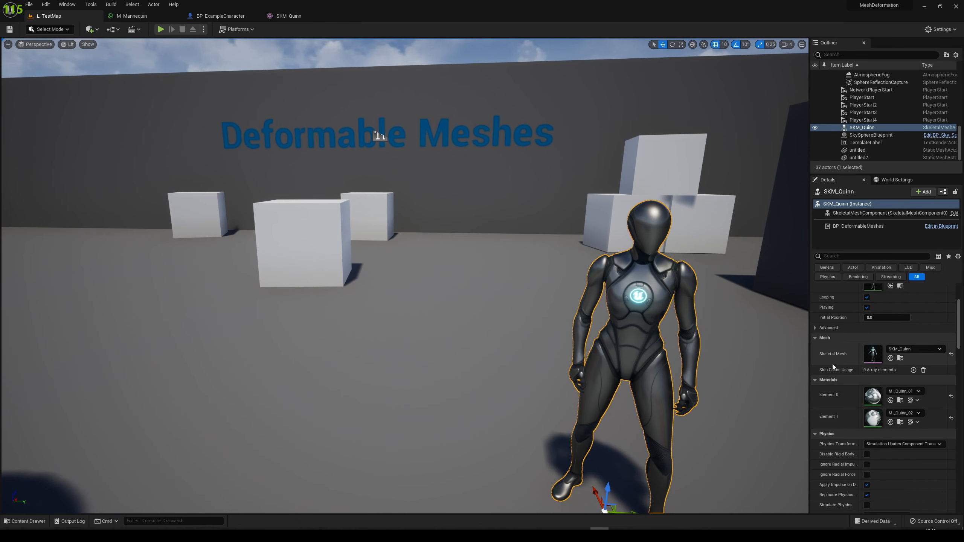
pyautogui.scroll(3, 907, 393)
# Examine the undeformed SKM_Quinn up close from its side and frame it from the front
pyautogui.moveTo(303, 262); pyautogui.dragTo(420, 261, button='right')
pyautogui.press('s')
pyautogui.press('w')
pyautogui.press('a')
pyautogui.press('w')
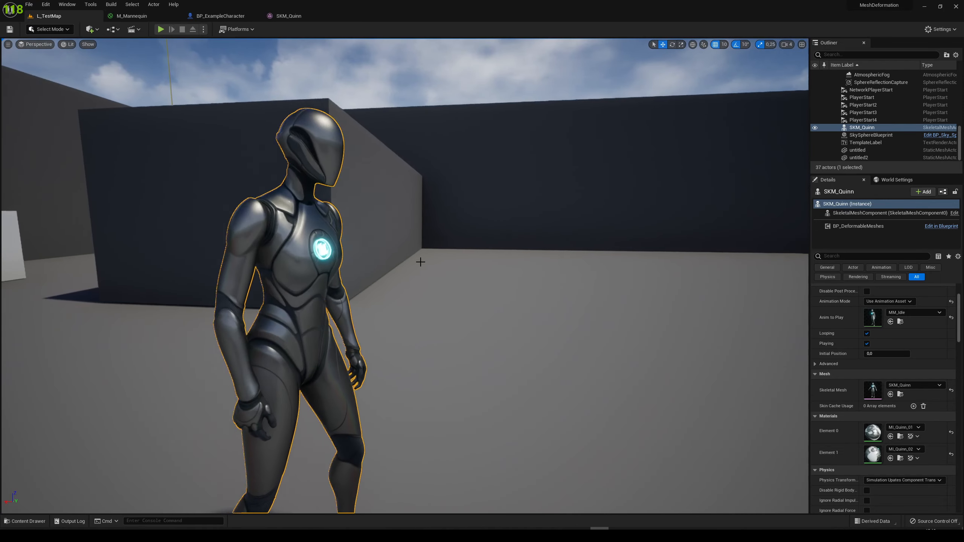
pyautogui.press('s')
pyautogui.moveTo(316, 237); pyautogui.dragTo(444, 267, button='right')
pyautogui.press('w')
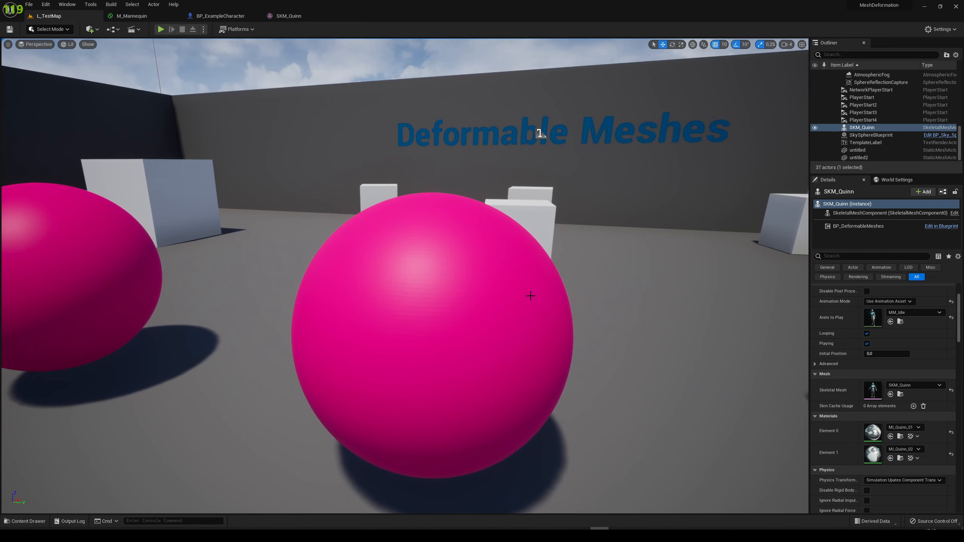
pyautogui.press('f')
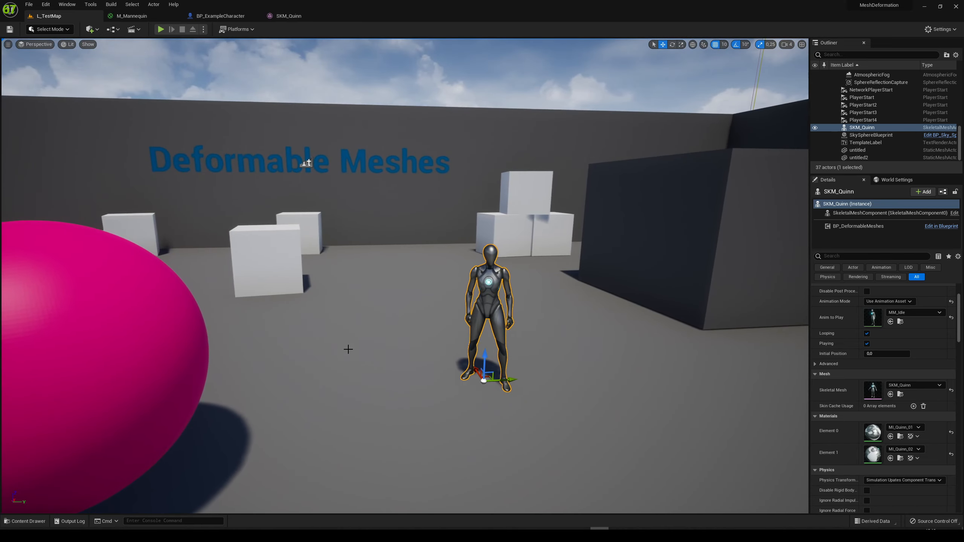
pyautogui.scroll(5, 435, 251)
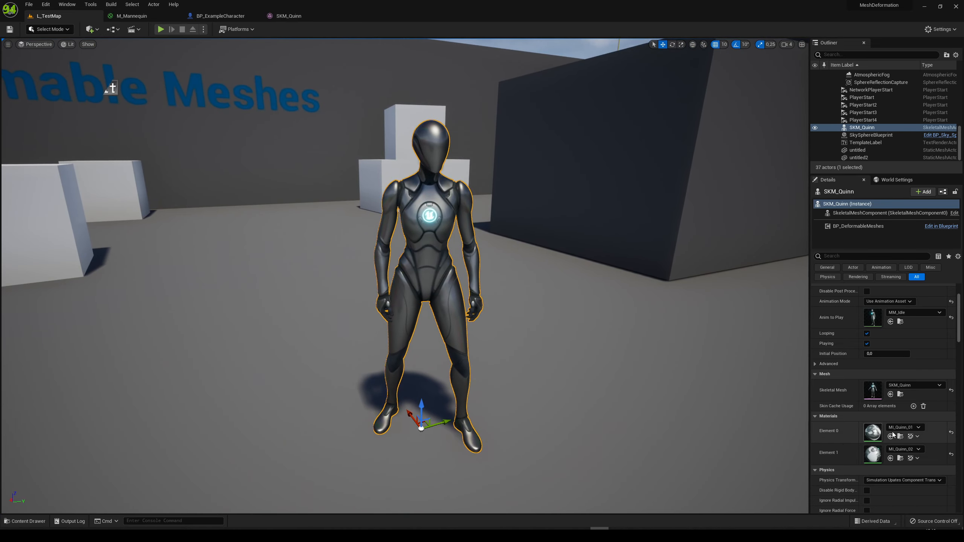
# Look for the physics asset through SKM_Quinn's related animation, skeleton and mesh editors, including BS_MM_WalkRun, SK_Mannequin and SKM_Quinn_Simple
pyautogui.hotkey('ctrl', 'space')
pyautogui.doubleClick(359, 368)
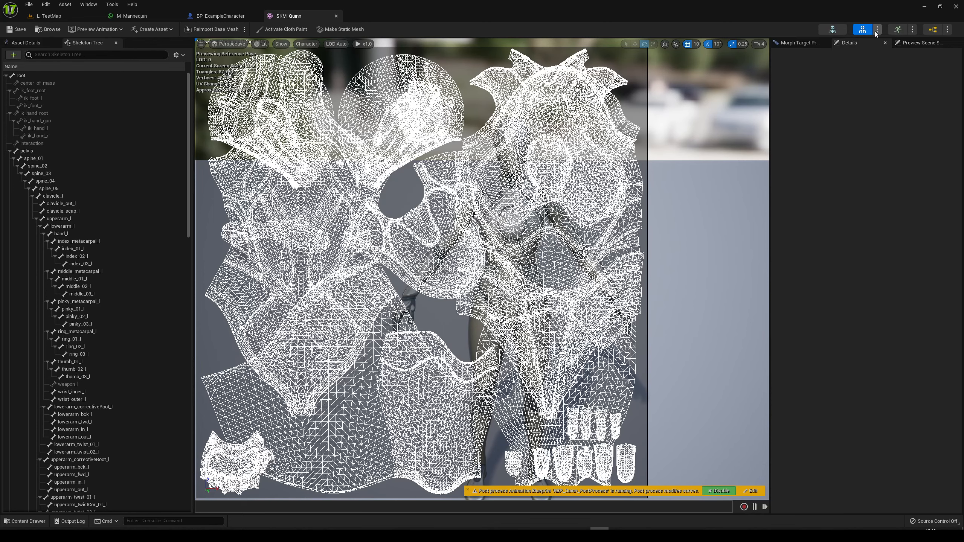
pyautogui.click(894, 32)
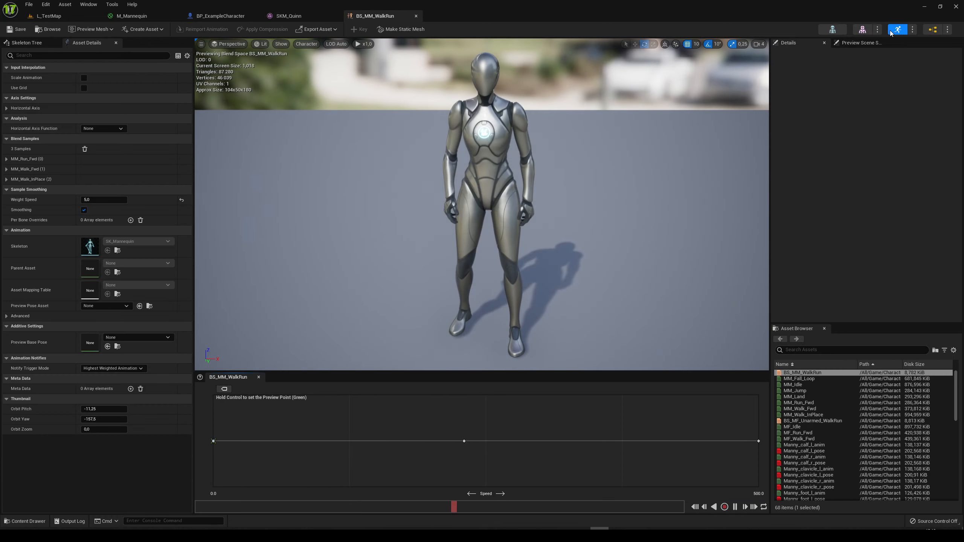
pyautogui.click(835, 31)
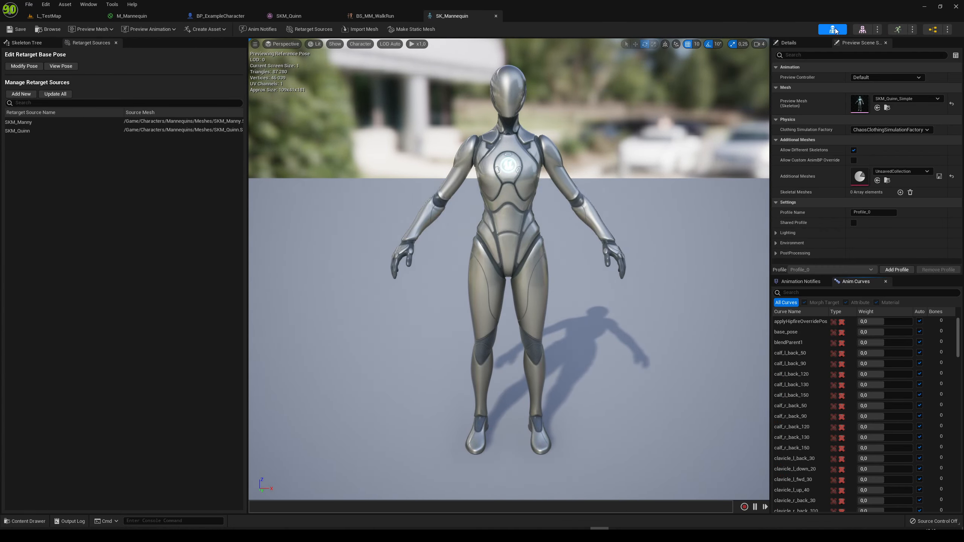
pyautogui.click(864, 31)
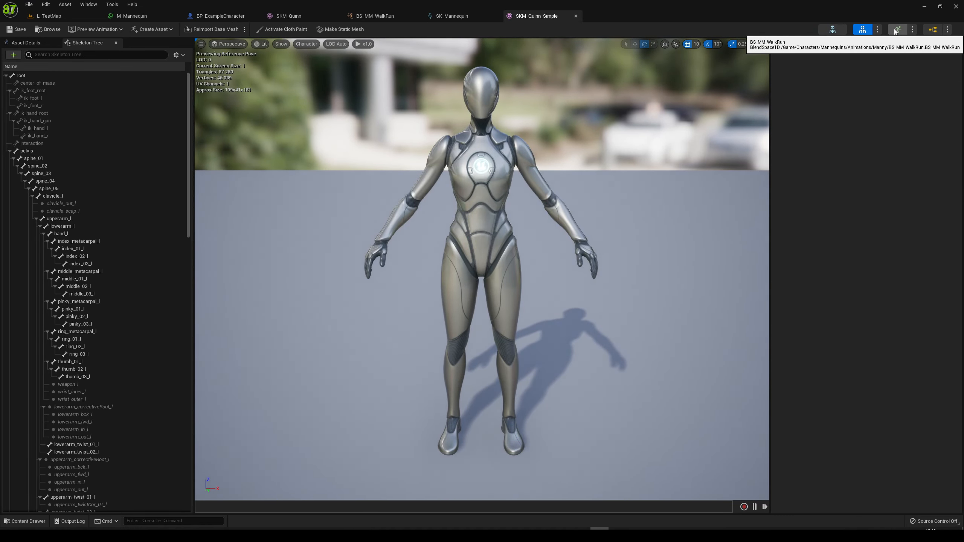
pyautogui.click(913, 31)
pyautogui.click(914, 32)
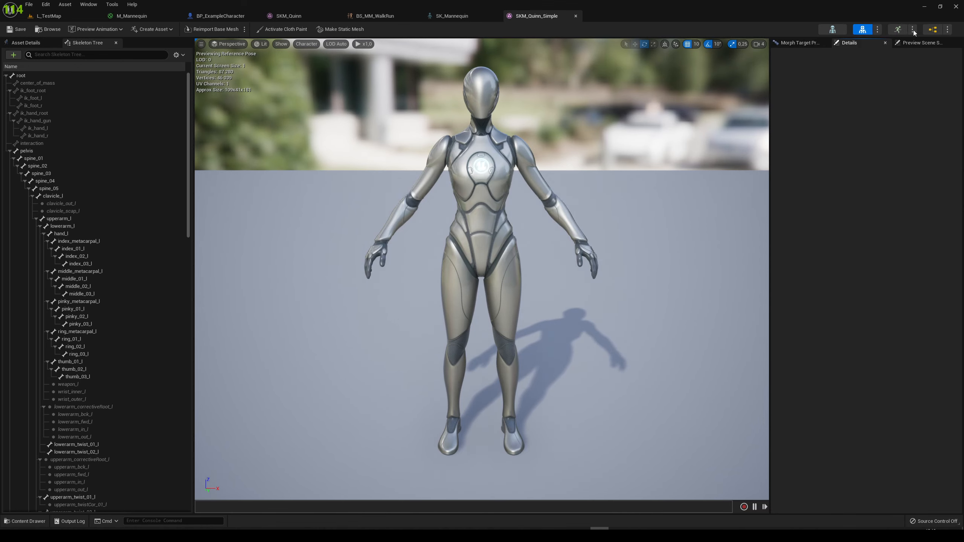
pyautogui.click(946, 32)
pyautogui.click(947, 32)
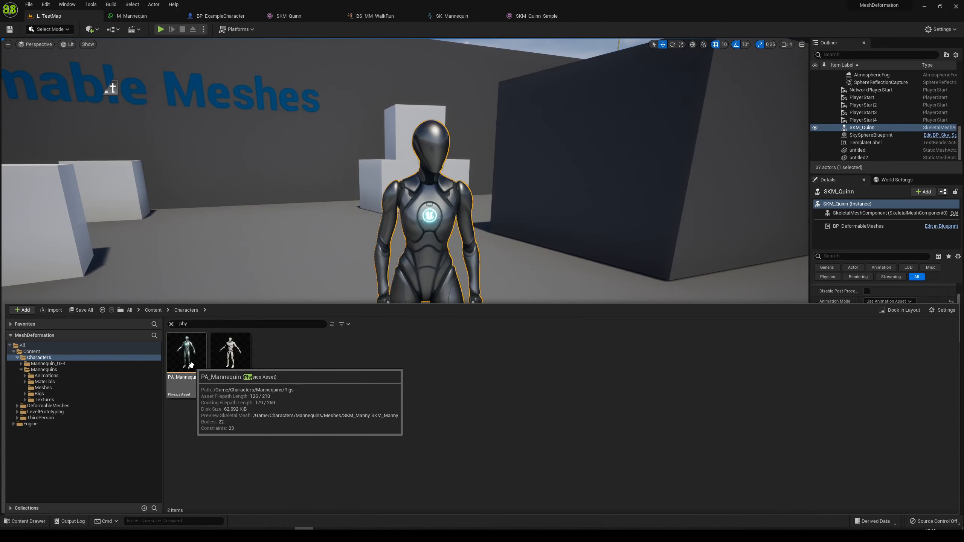
# Find the PA_Mannequin physics asset with the search "phy", open it and examine the collision bodies around the torso and arms
pyautogui.doubleClick(191, 365)
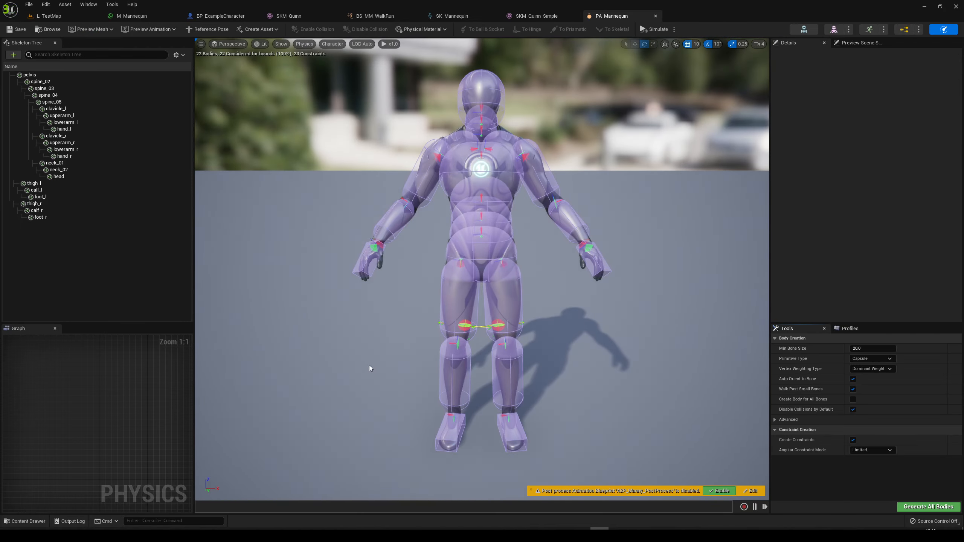
pyautogui.press('w')
pyautogui.moveTo(369, 365); pyautogui.dragTo(432, 319, button='right')
pyautogui.press('a')
pyautogui.press('w')
pyautogui.press('s')
pyautogui.press('w')
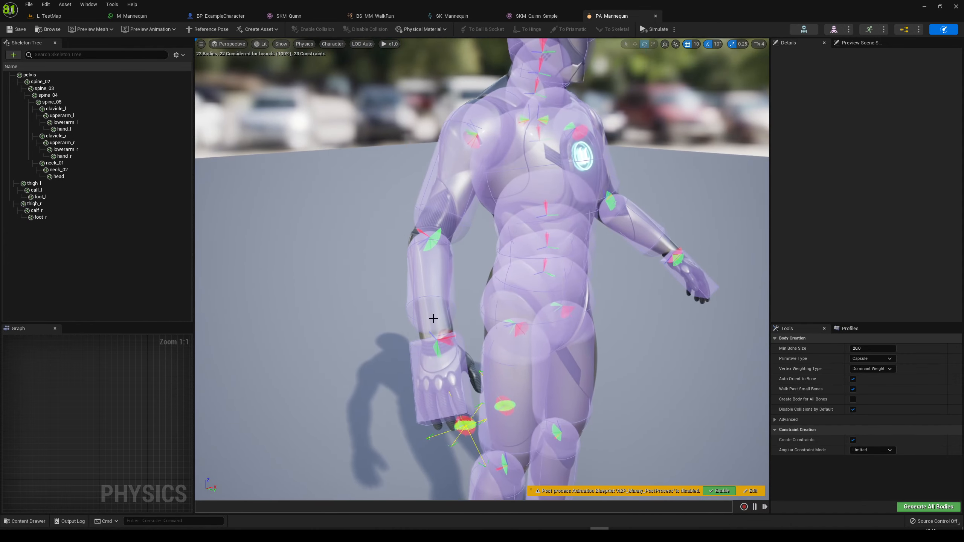
pyautogui.press('d')
pyautogui.moveTo(527, 328); pyautogui.dragTo(403, 315, button='right')
pyautogui.press('a')
pyautogui.press('d')
pyautogui.press('a')
# Select the upperarm_r body and inspect how its capsule fits around the upper arm mesh
pyautogui.click(410, 312)
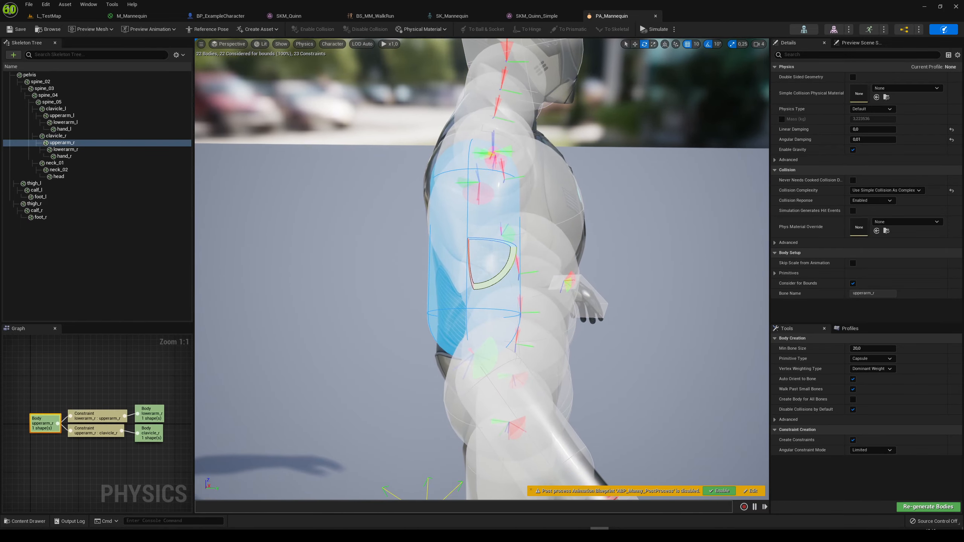
pyautogui.press('w')
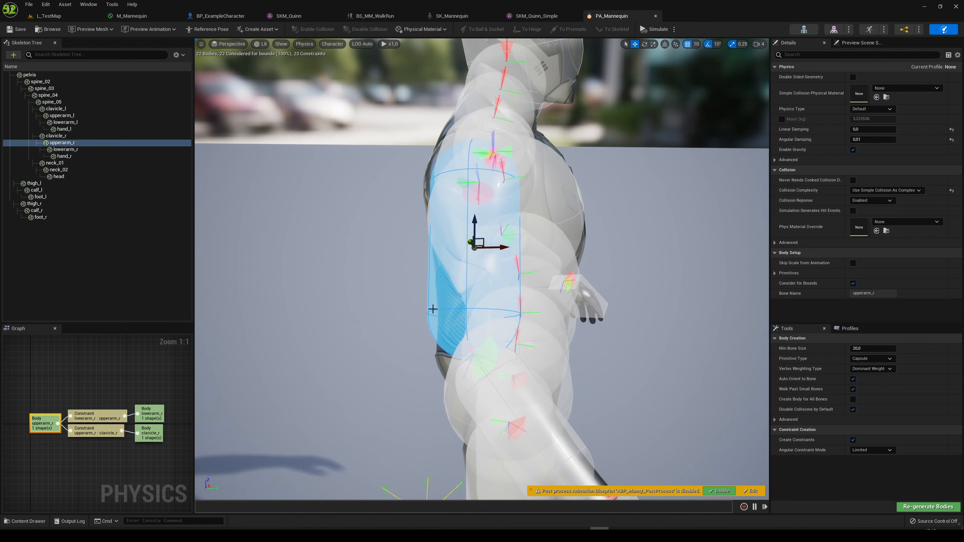
pyautogui.scroll(6, 418, 308)
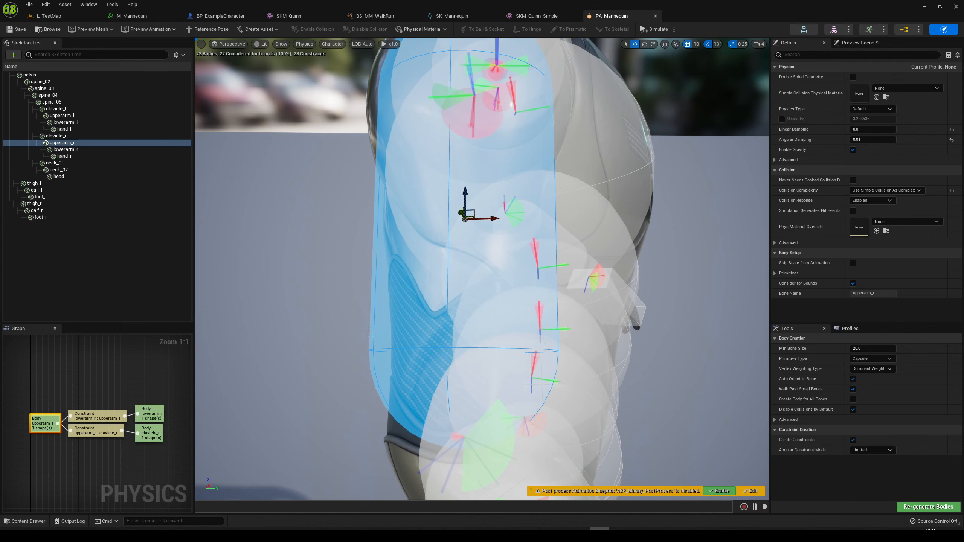
# Examine the collision bodies down to the lower legs and feet, and inspect the calf_r capsule's fit around the calf
pyautogui.moveTo(429, 338); pyautogui.dragTo(451, 327, button='right')
pyautogui.press('s')
pyautogui.press('d')
pyautogui.press('w')
pyautogui.press('s')
pyautogui.press('w')
pyautogui.press('a')
pyautogui.press('w')
pyautogui.press('s')
pyautogui.press('a')
pyautogui.press('w')
pyautogui.press('s')
pyautogui.press('d')
pyautogui.press('w')
pyautogui.press('w')
pyautogui.press('s')
pyautogui.press('w')
pyautogui.press('w')
pyautogui.press('s')
pyautogui.press('w')
pyautogui.press('w')
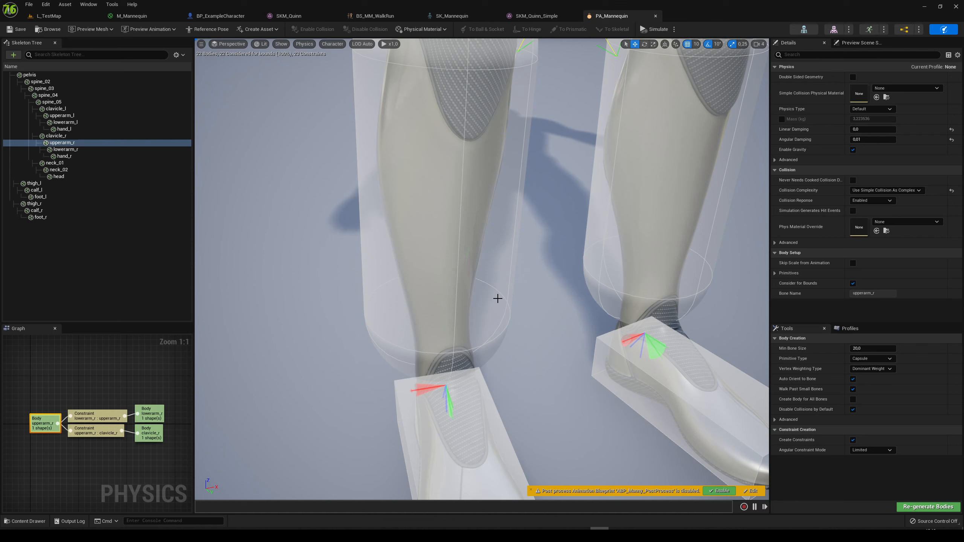
pyautogui.click(475, 290)
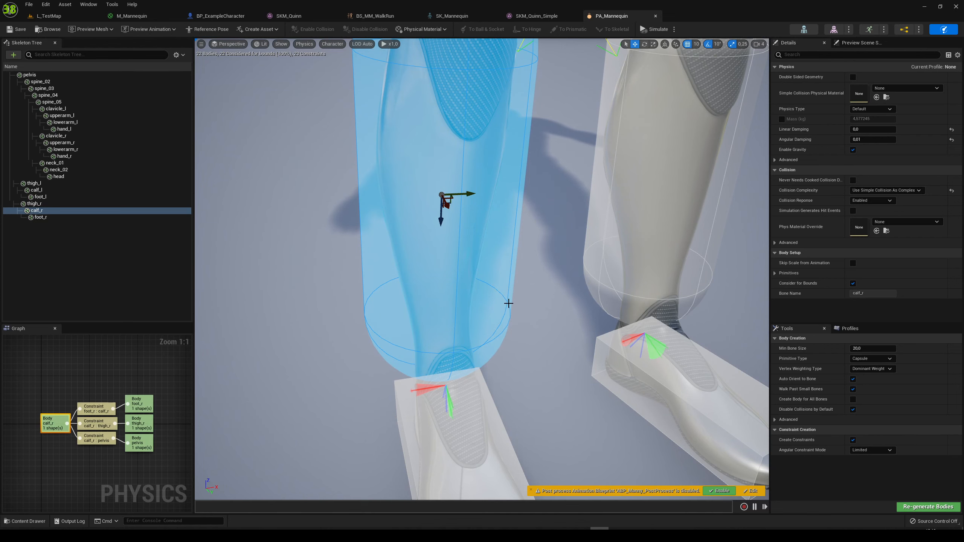
pyautogui.click(217, 133)
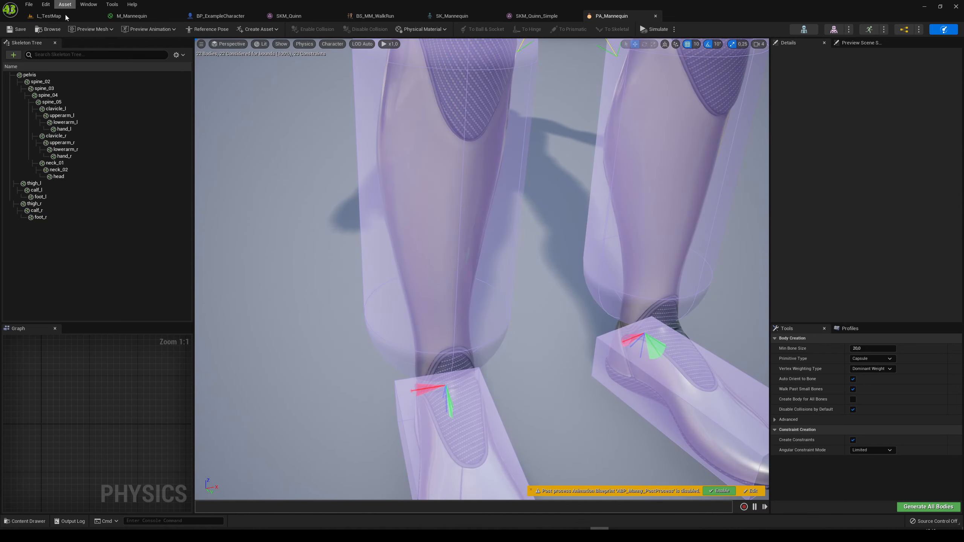
# In BP_ExampleCharacter's event graph, set the Server Deform Mesh node's Radius to 20 and compile the blueprint
pyautogui.click(226, 18)
pyautogui.click(479, 260)
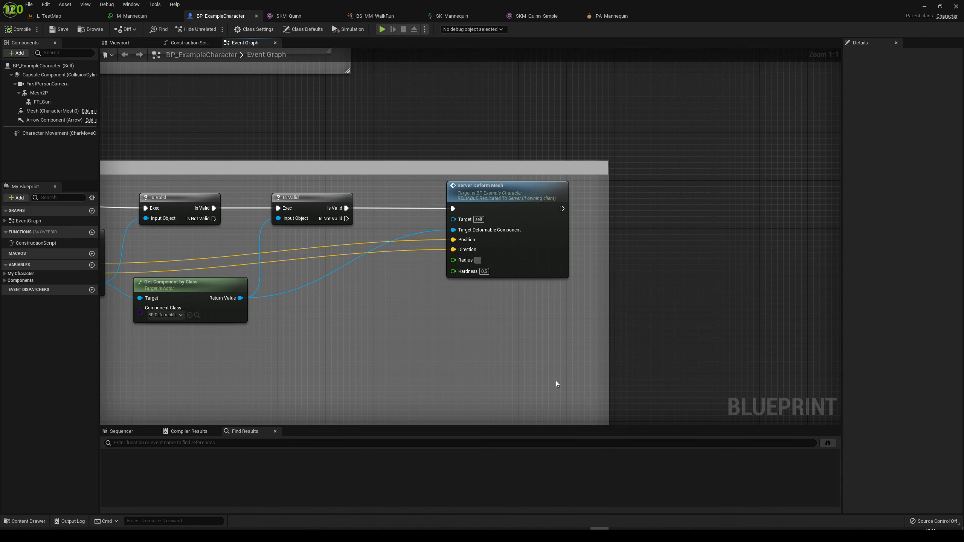
pyautogui.write('20')
pyautogui.press('Return')
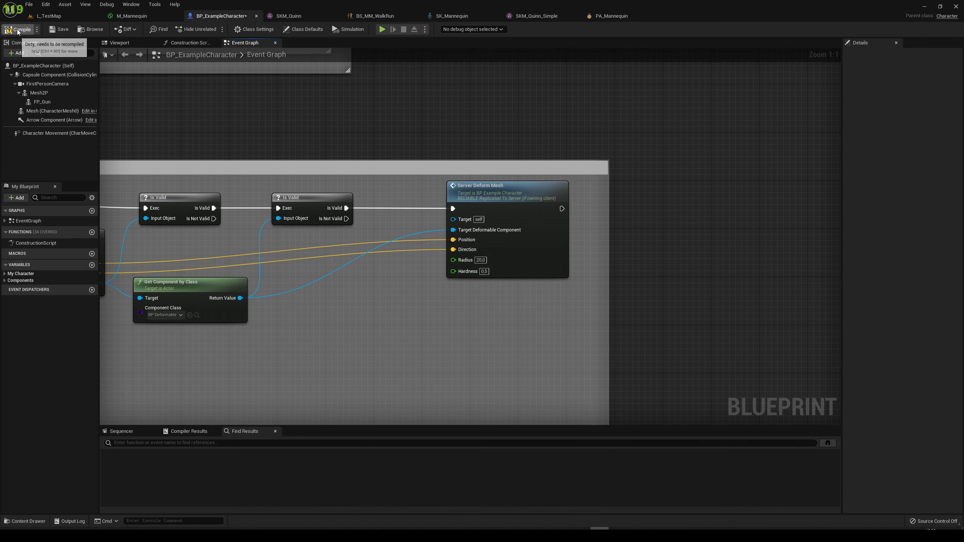
pyautogui.click(17, 31)
# Play L_TestMap and shoot SKM_Quinn's head, shoulders, chest and arm to test the new deformation radius
pyautogui.click(49, 16)
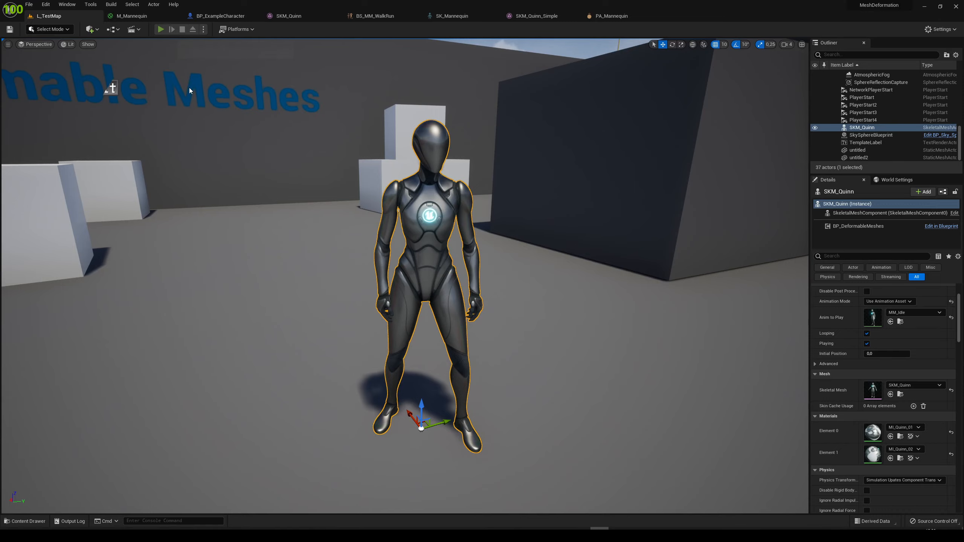
pyautogui.hotkey('alt', 'p')
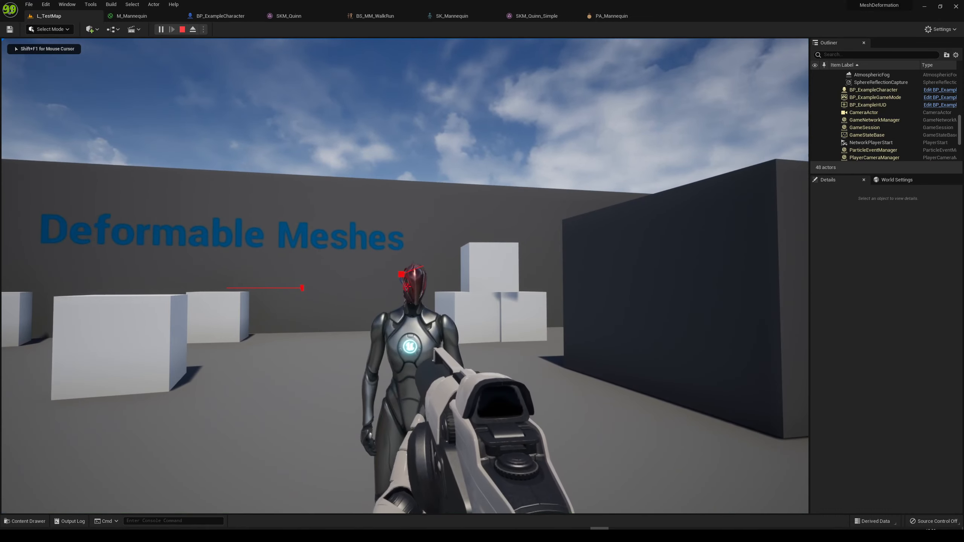
pyautogui.press('a')
pyautogui.press('d')
pyautogui.click(407, 287)
pyautogui.click(407, 286)
pyautogui.click(407, 286)
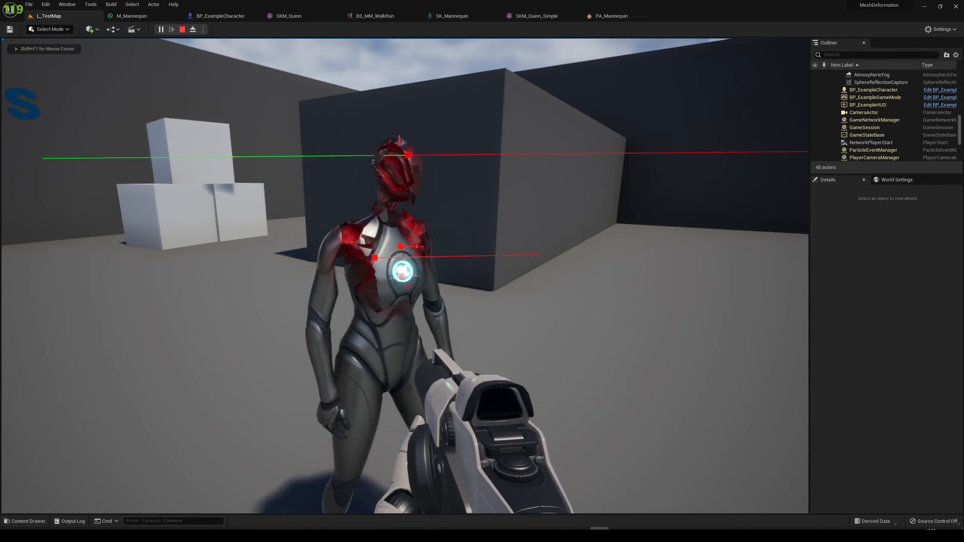
pyautogui.click(407, 286)
pyautogui.press('d')
pyautogui.click(407, 286)
# Shoot SKM_Quinn's arms and abdomen from its front and side to test the deformation there
pyautogui.click(407, 287)
pyautogui.click(407, 286)
pyautogui.click(407, 286)
pyautogui.click(407, 287)
pyautogui.click(407, 286)
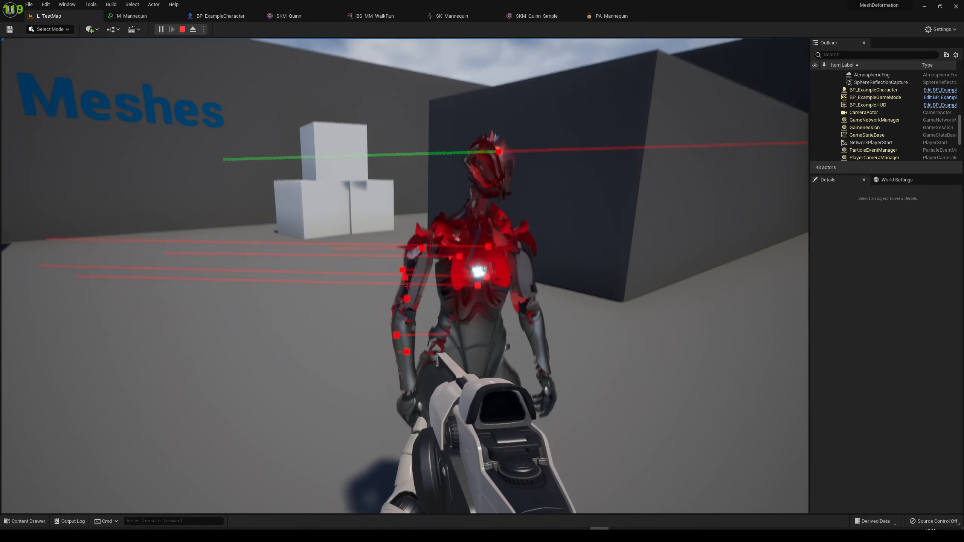
pyautogui.press('a')
pyautogui.click(407, 286)
pyautogui.press('d')
pyautogui.click(407, 286)
pyautogui.press('a')
pyautogui.click(407, 286)
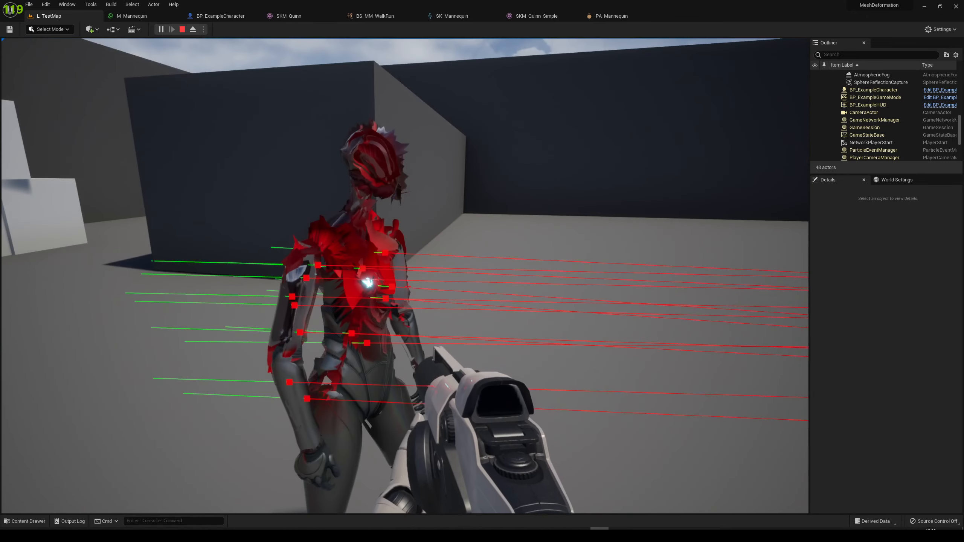
# Circle SKM_Quinn and examine the deformed head, shoulders, arms and torso from the front and side
pyautogui.press('d')
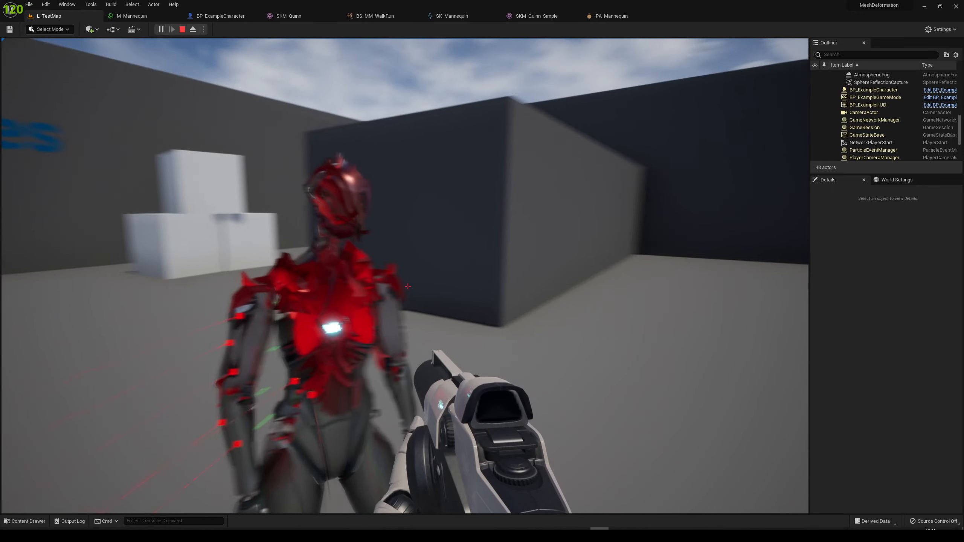
pyautogui.press('a')
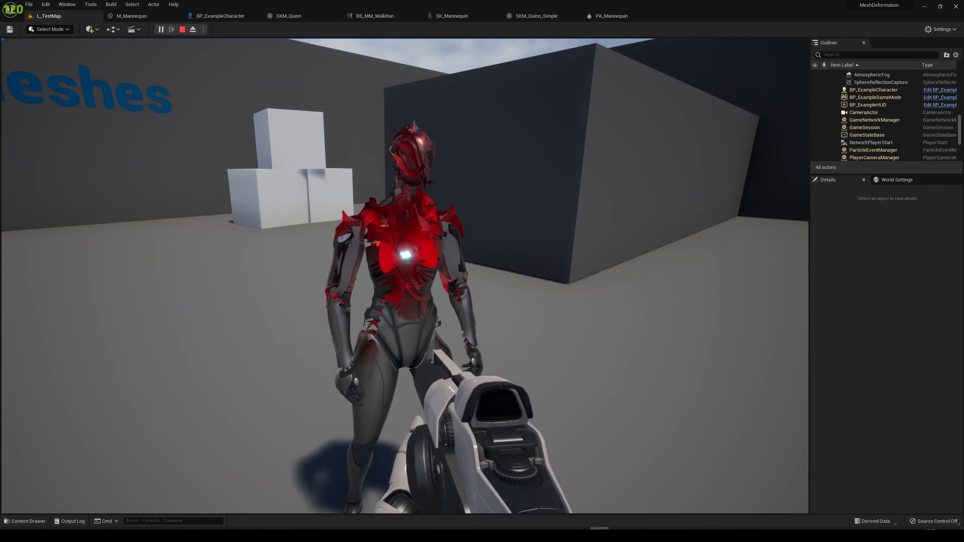
pyautogui.press('a')
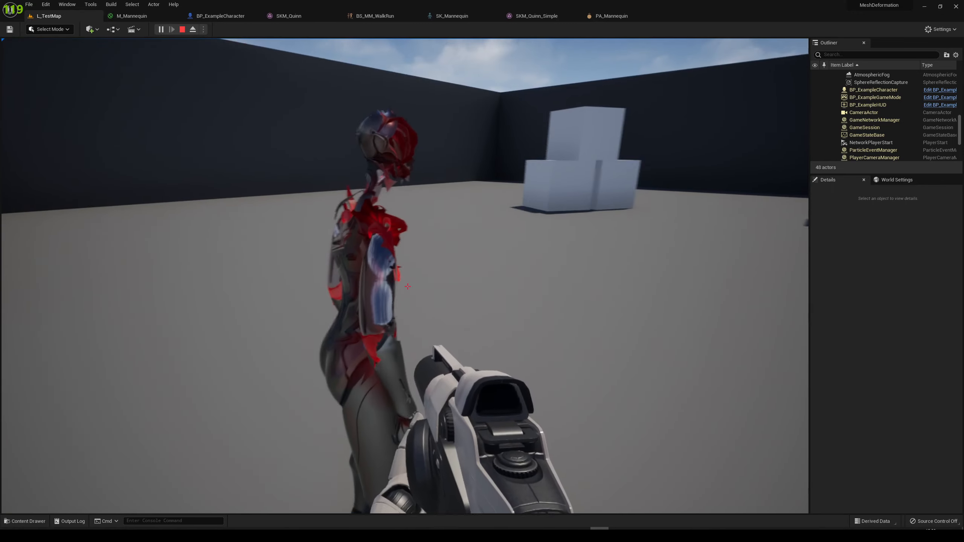
pyautogui.press('d')
pyautogui.press('a')
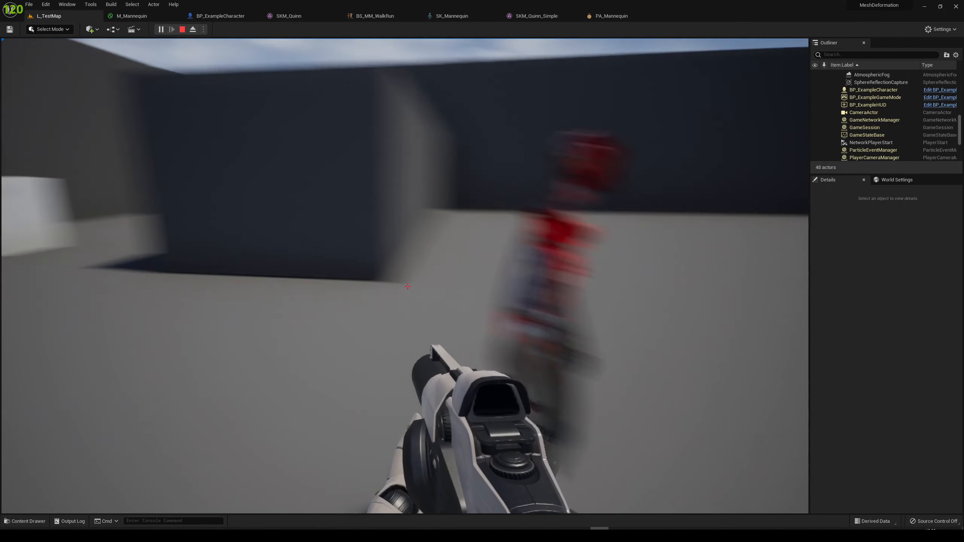
# Shoot SKM_Quinn's lower abdomen, hips and hands from the front, and end the play session
pyautogui.press('d')
pyautogui.click(407, 287)
pyautogui.click(407, 287)
pyautogui.click(407, 287)
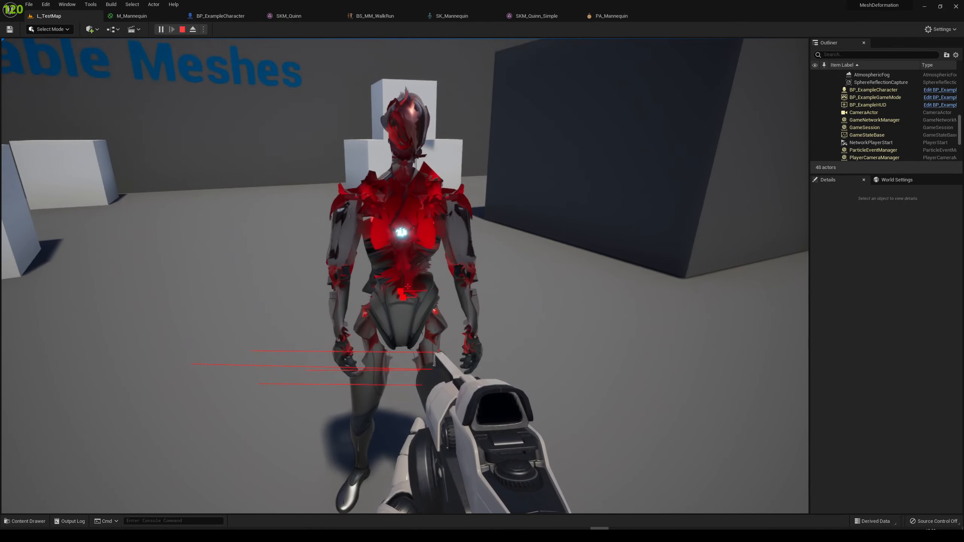
pyautogui.click(407, 287)
pyautogui.click(407, 287)
pyautogui.click(407, 286)
pyautogui.press('d')
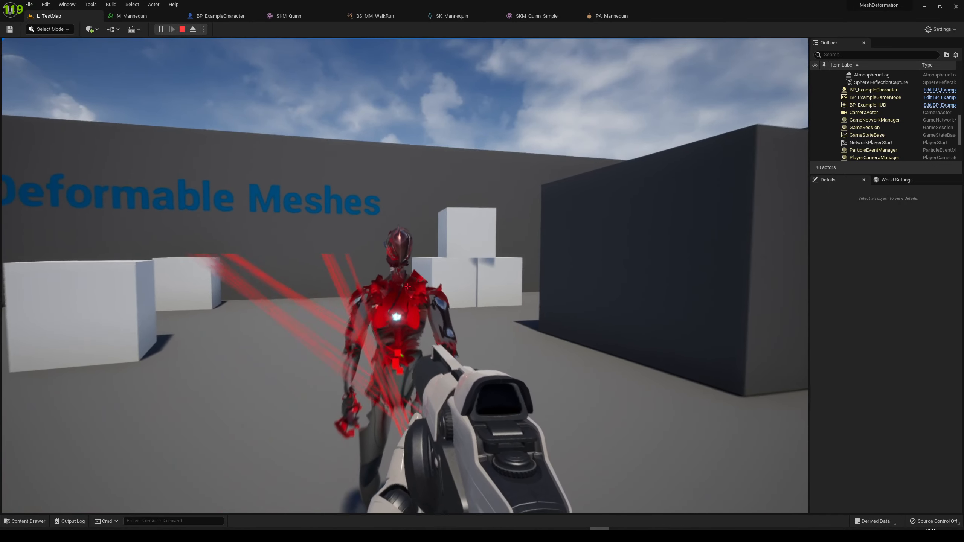
pyautogui.press('Escape')
pyautogui.moveTo(465, 319); pyautogui.dragTo(448, 344, button='right')
pyautogui.press('s')
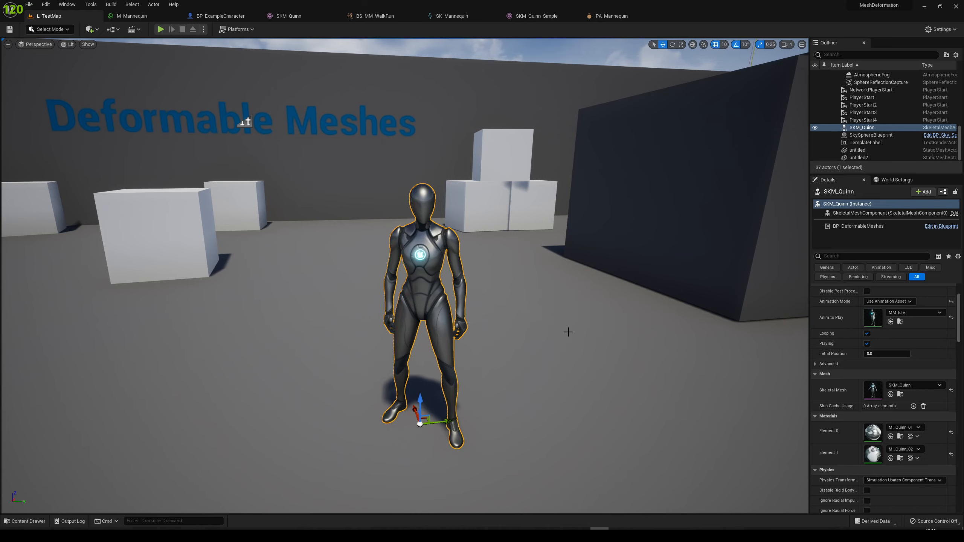
pyautogui.moveTo(569, 332); pyautogui.dragTo(480, 325, button='right')
pyautogui.press('s')
pyautogui.press('w')
pyautogui.press('s')
pyautogui.press('w')
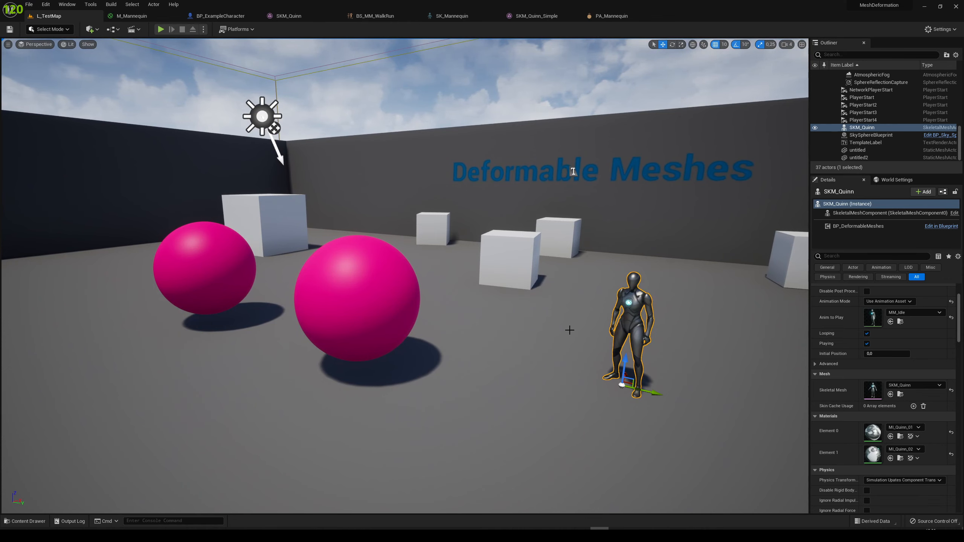
# Play L_TestMap, shoot the nearest pink sphere to test its deformation, view it from another angle, and end the play session
pyautogui.moveTo(570, 330); pyautogui.dragTo(535, 328, button='right')
pyautogui.press('w')
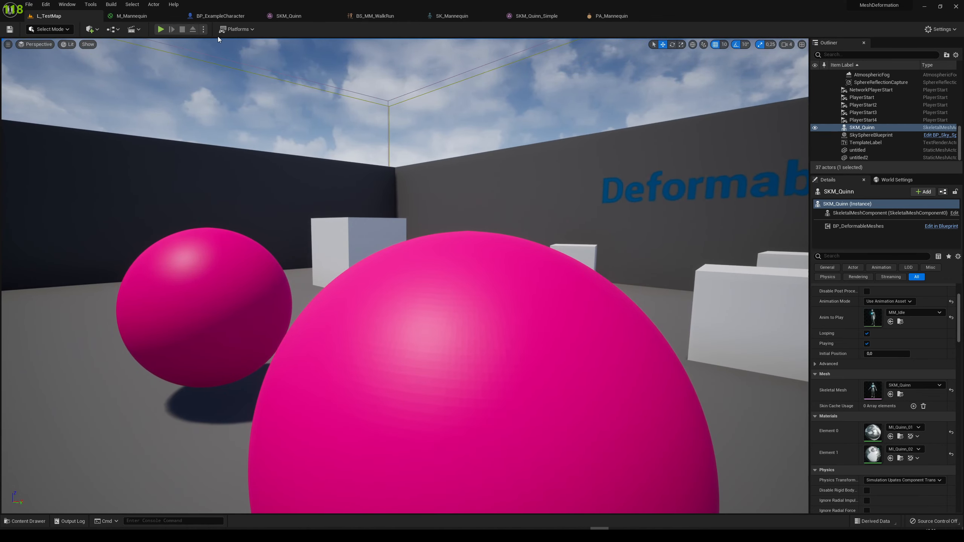
pyautogui.click(160, 29)
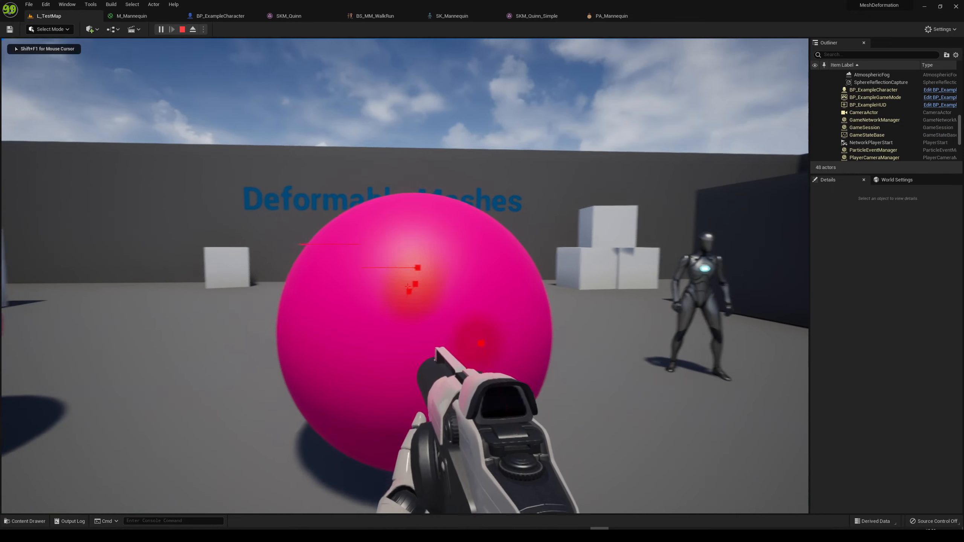
pyautogui.click(408, 286)
pyautogui.press('w')
pyautogui.click(407, 286)
pyautogui.press('d')
pyautogui.press('s')
pyautogui.hotkey('shift', 'F1')
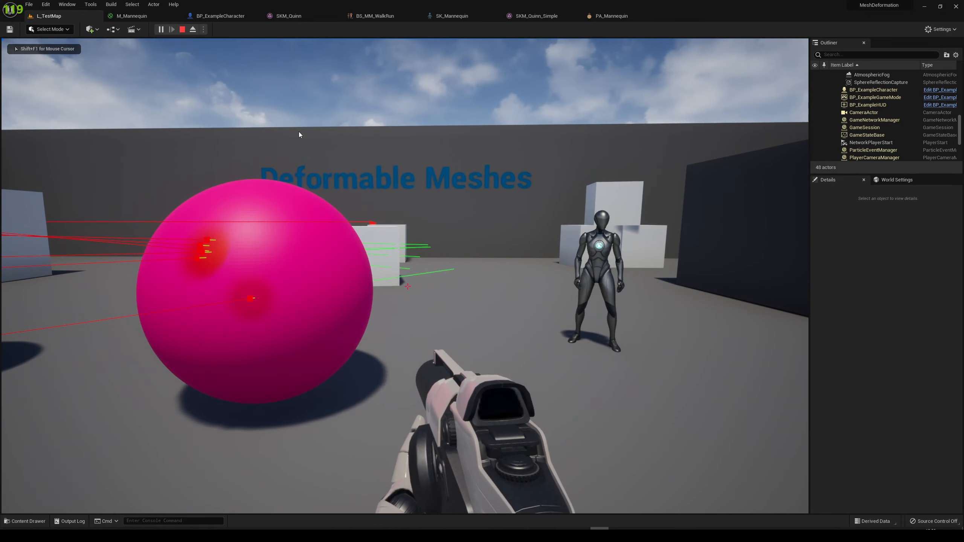
pyautogui.press('Escape')
pyautogui.moveTo(336, 172); pyautogui.dragTo(321, 182, button='right')
pyautogui.press('s')
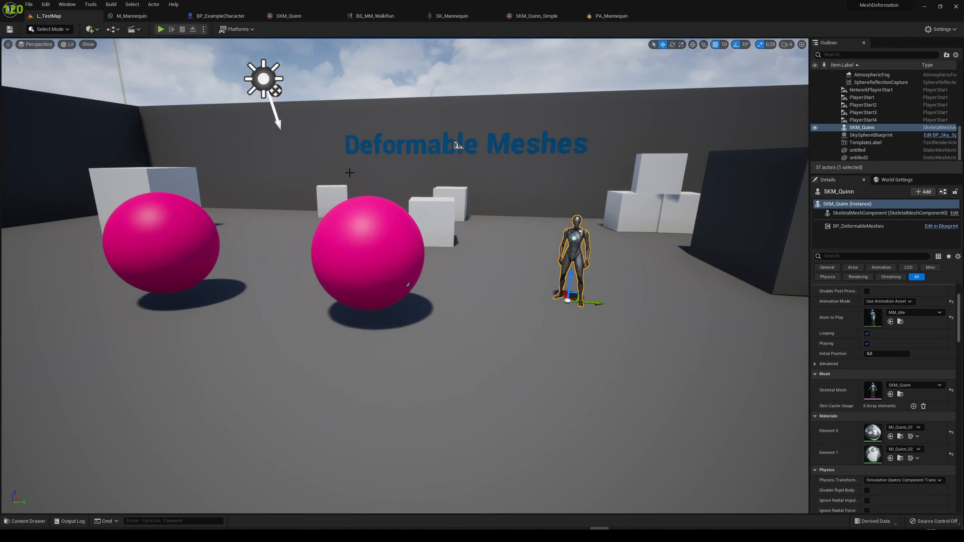
pyautogui.press('w')
pyautogui.moveTo(349, 173)
pyautogui.mouseDown(button='right')
pyautogui.moveTo(343, 165)
pyautogui.moveTo(361, 180)
pyautogui.mouseUp(button='right')
pyautogui.press('s')
pyautogui.moveTo(473, 248); pyautogui.dragTo(475, 243, button='right')
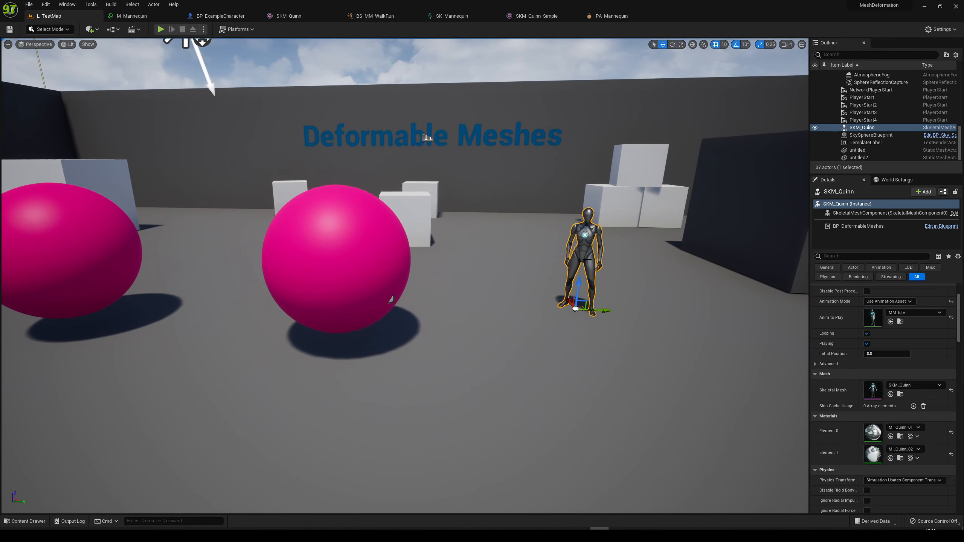
pyautogui.press('w')
pyautogui.moveTo(586, 259); pyautogui.dragTo(601, 265, button='right')
pyautogui.press('s')
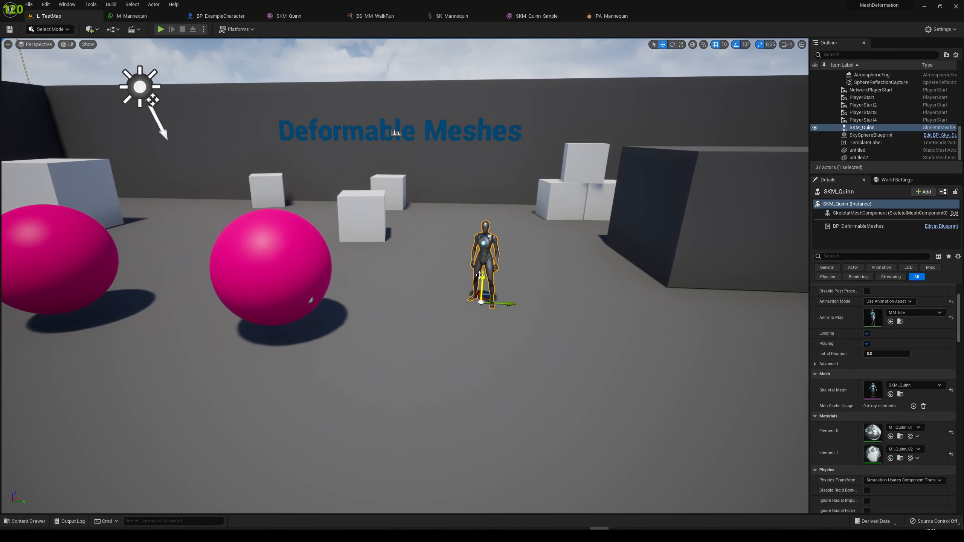